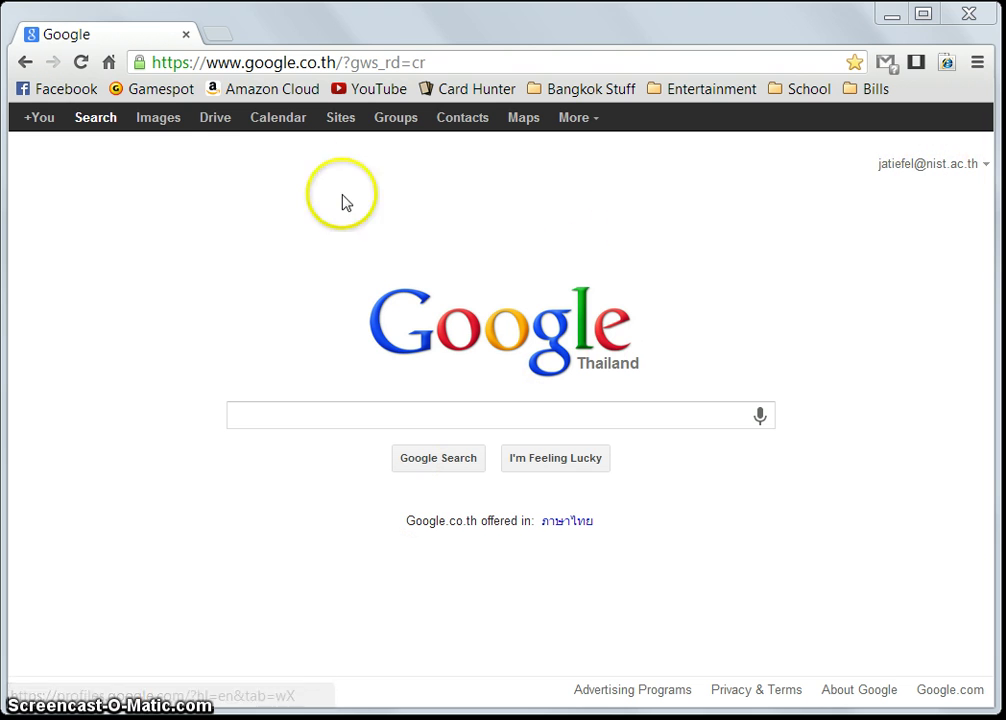
# Go from the Google homepage to the My Drive list in Google Drive
pyautogui.click(214, 122)
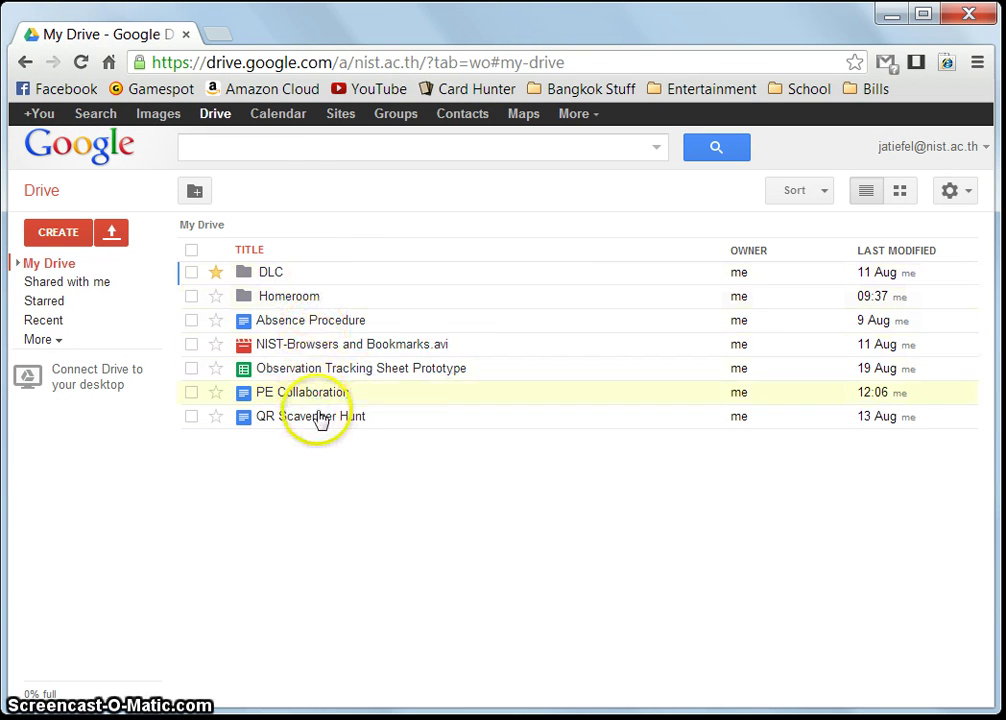
# Create a new blank document from Drive's CREATE menu
pyautogui.click(330, 348)
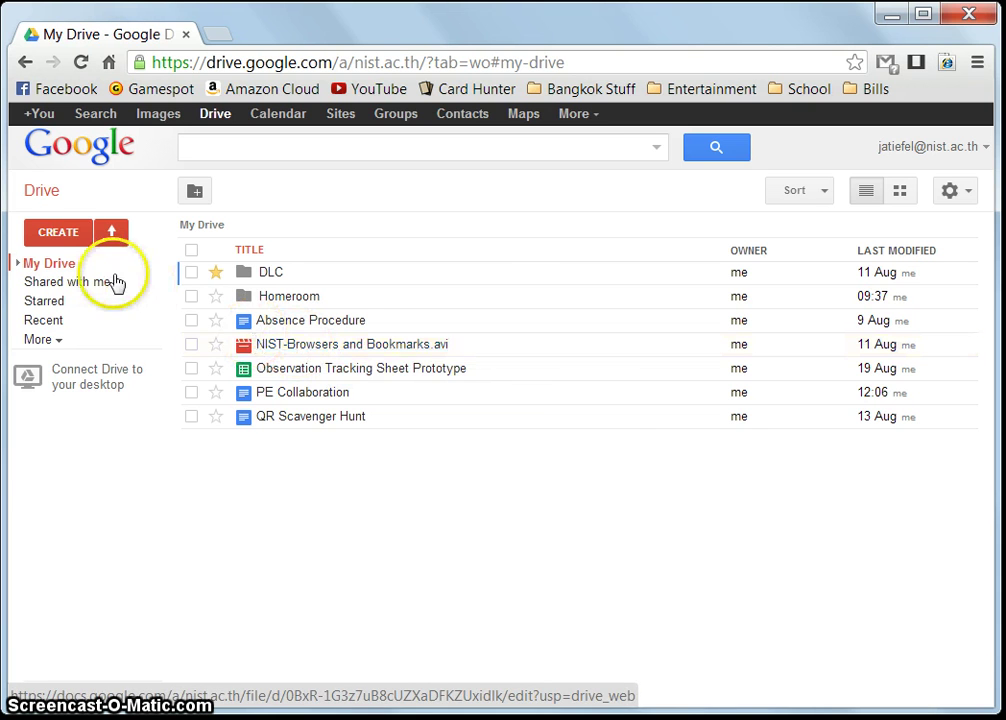
pyautogui.click(64, 236)
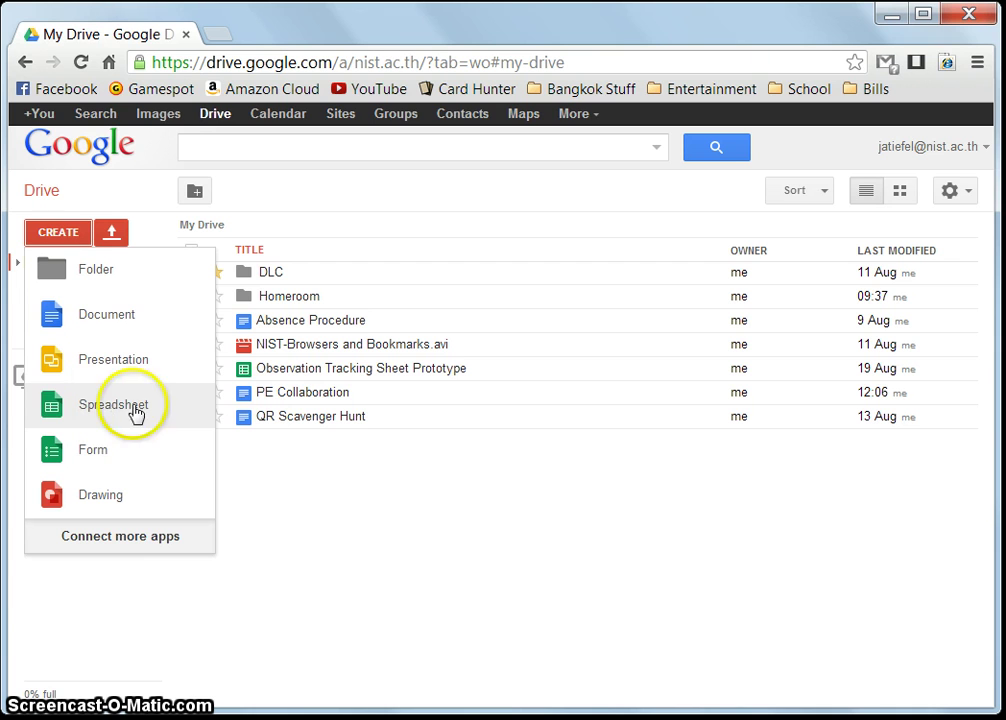
pyautogui.click(112, 318)
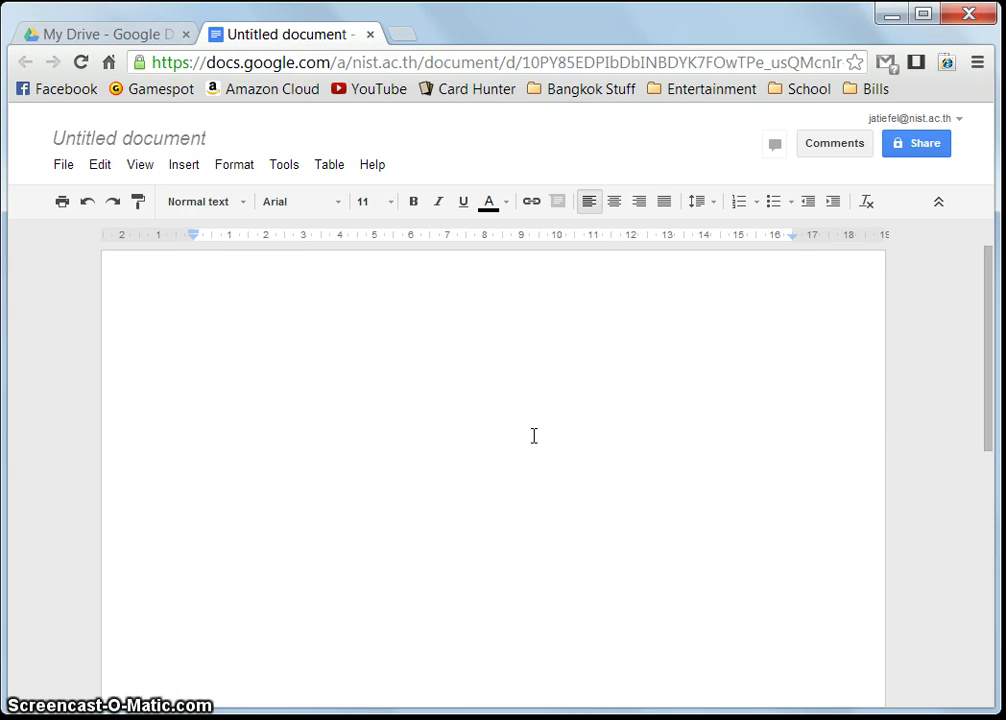
# Rename the Untitled document to 'Test' and return to the empty page
pyautogui.click(503, 414)
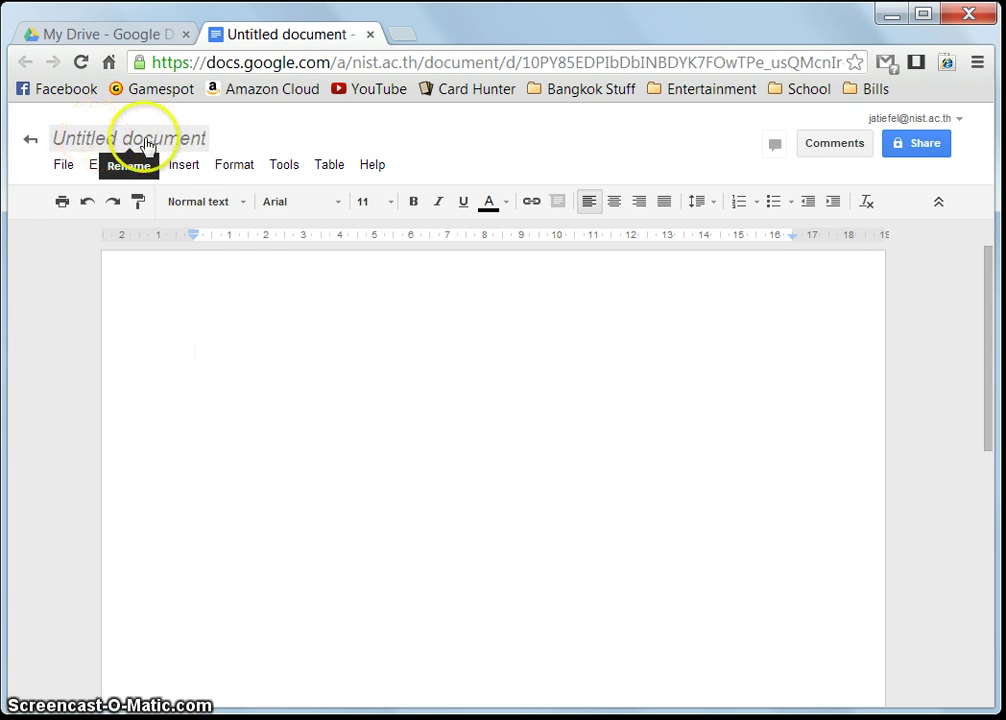
pyautogui.click(147, 146)
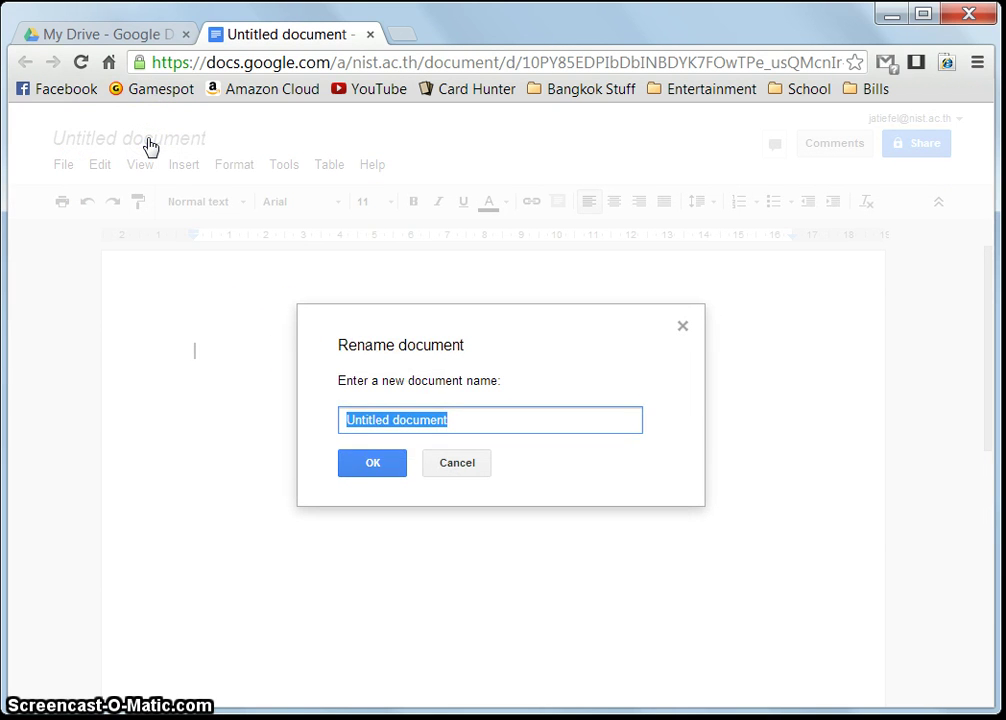
pyautogui.write('Test')
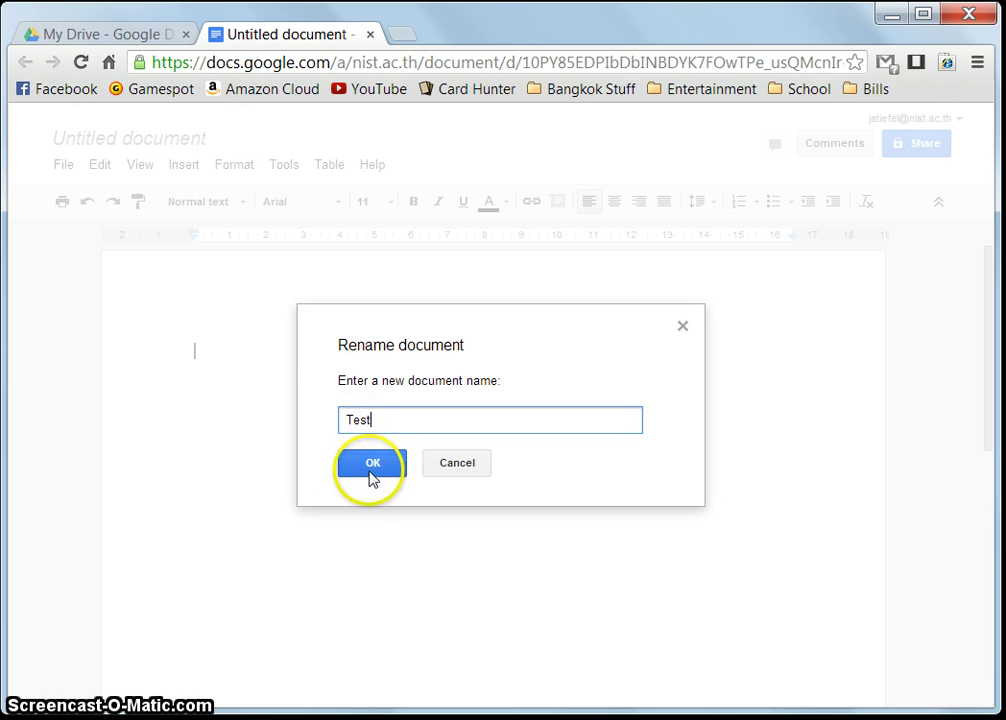
pyautogui.click(372, 463)
pyautogui.click(523, 292)
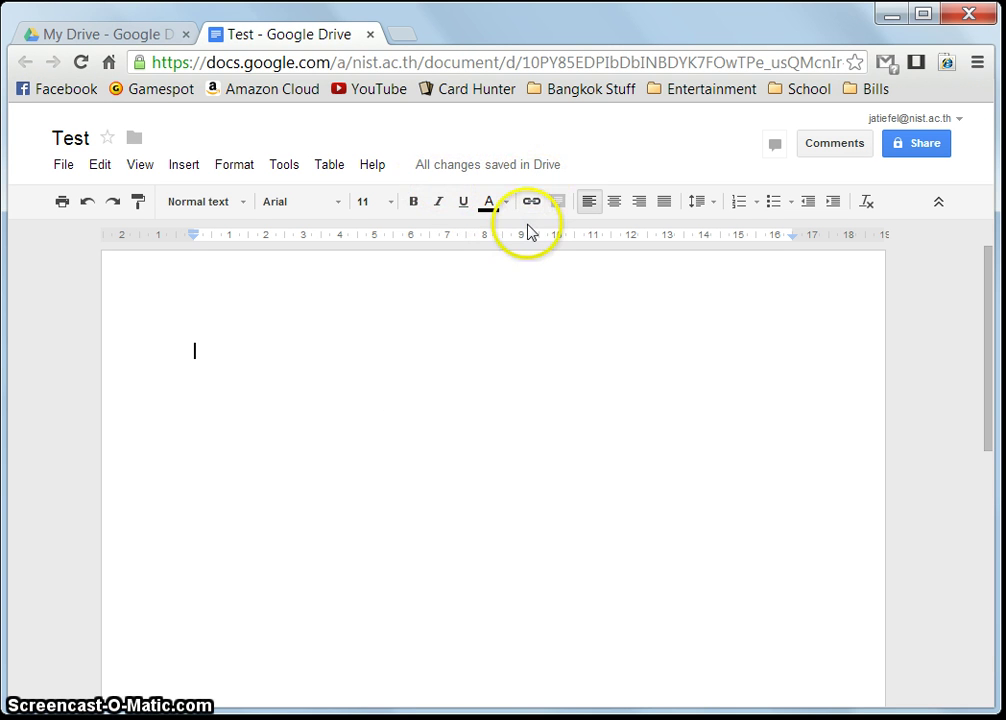
# Type 'Changes Changes Changes' into Test and briefly browse the File and Edit menus
pyautogui.write('Change')
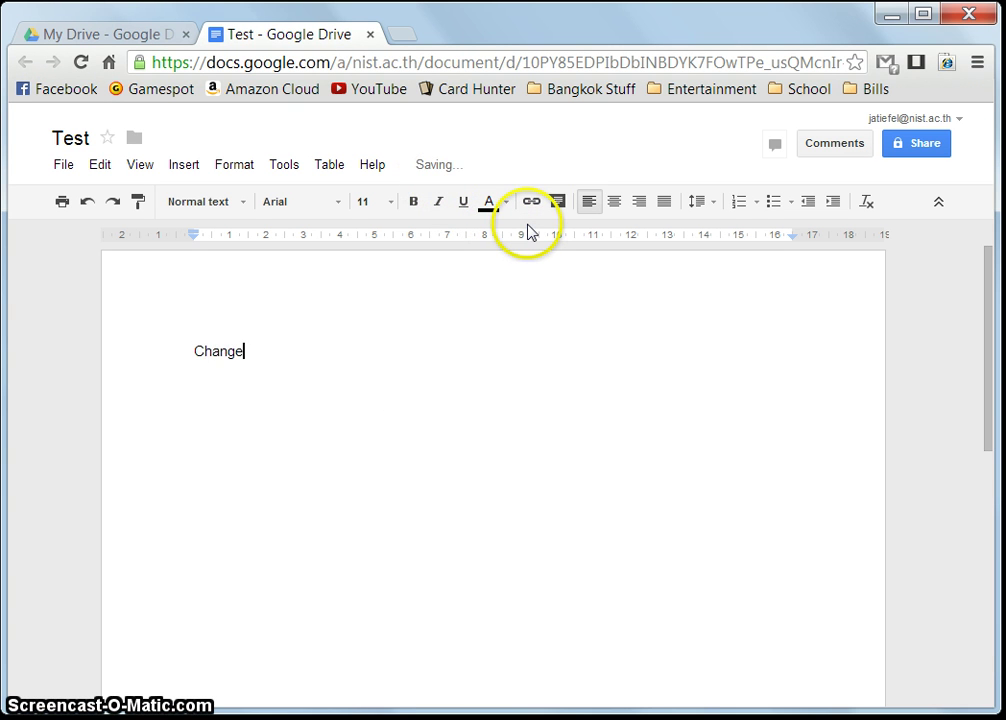
pyautogui.write('s Changes Changes')
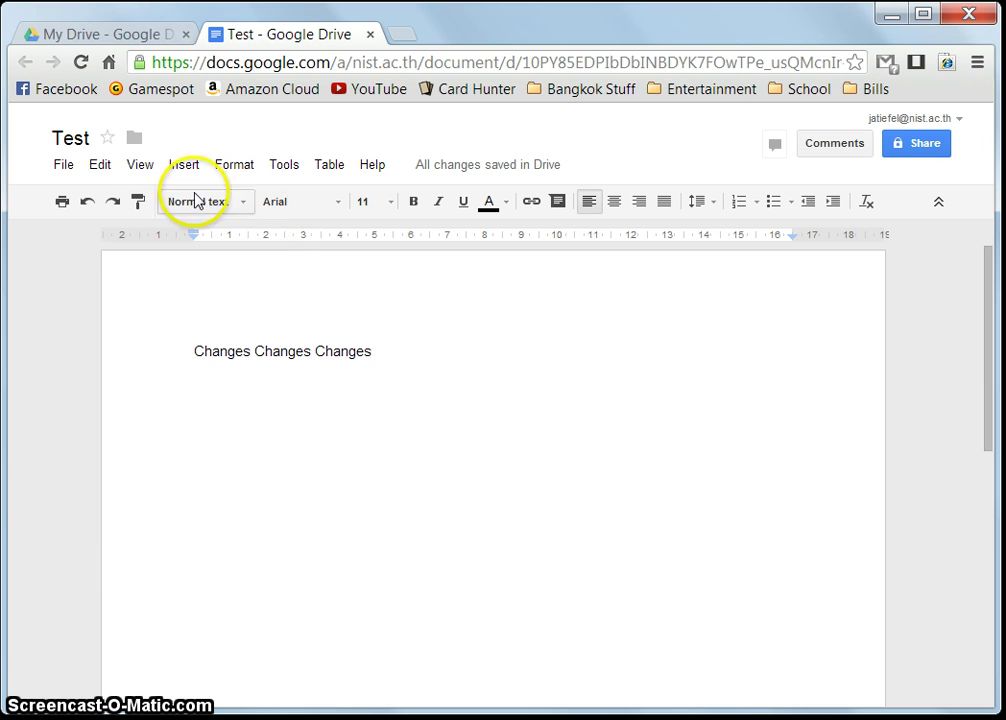
pyautogui.click(66, 164)
pyautogui.moveTo(100, 164)
pyautogui.click(386, 249)
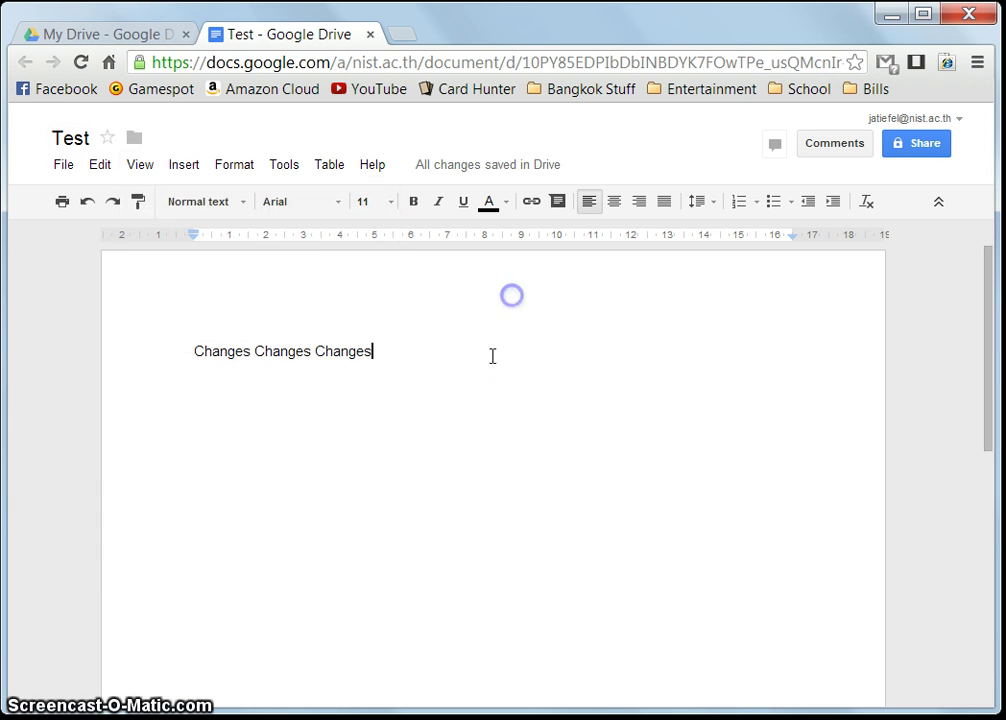
pyautogui.click(492, 359)
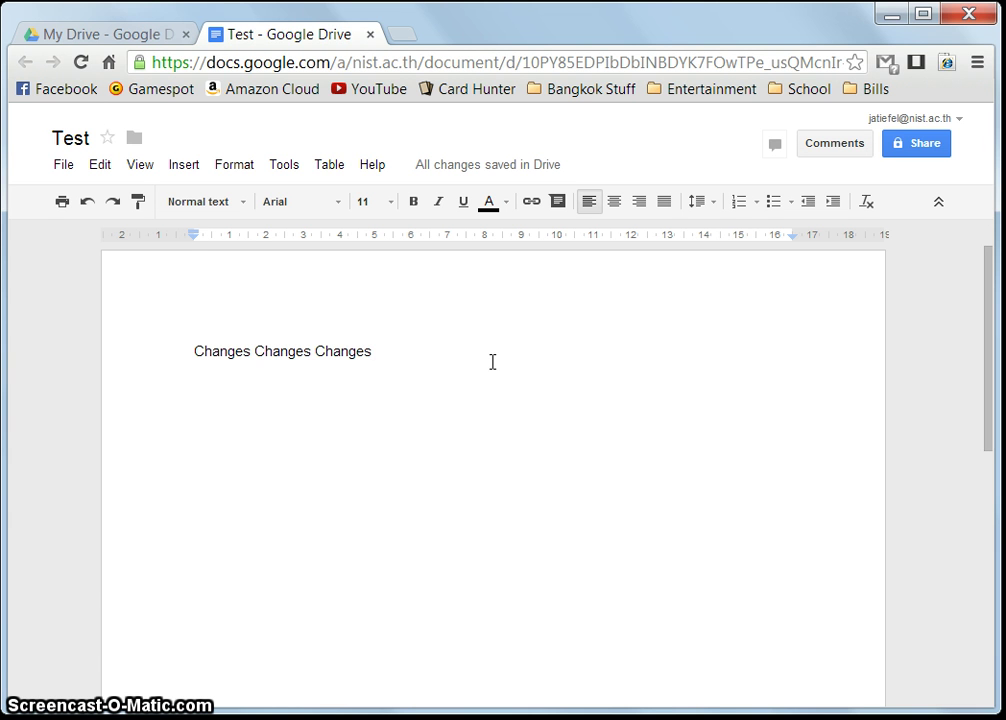
pyautogui.click(113, 624)
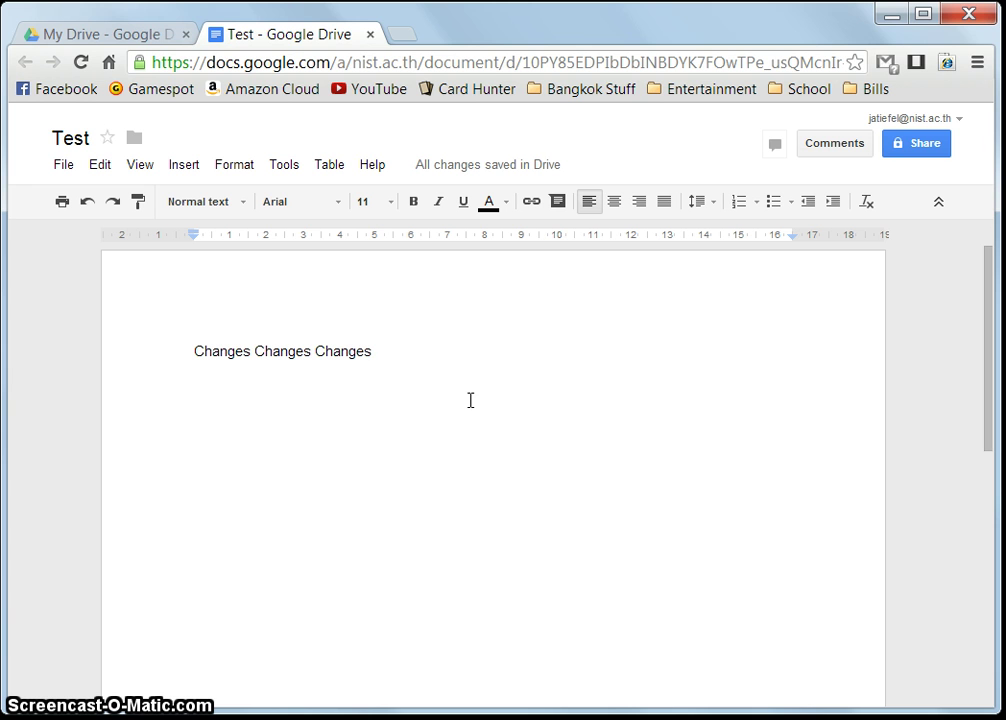
pyautogui.click(470, 400)
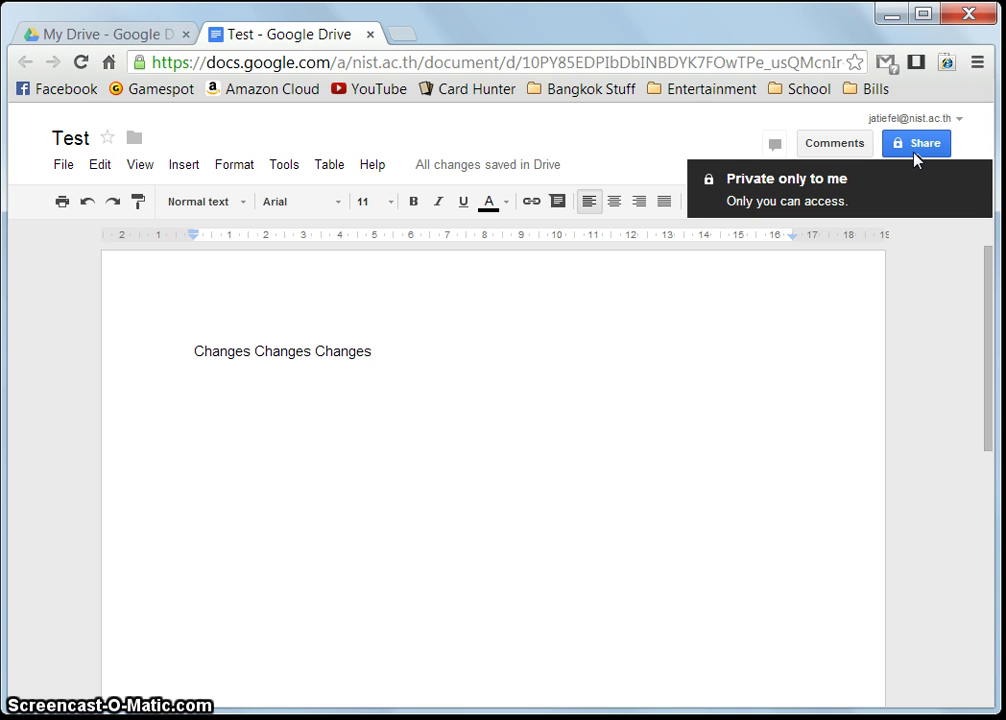
# Bring up Test's sharing settings and expand the Invite people section
pyautogui.click(914, 155)
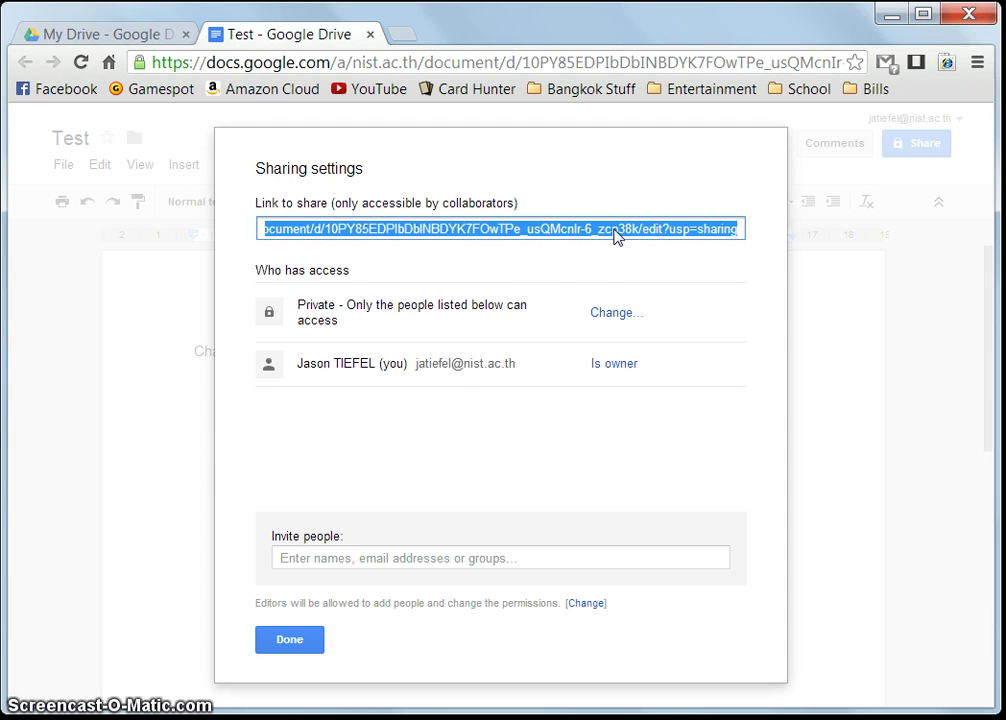
pyautogui.click(521, 292)
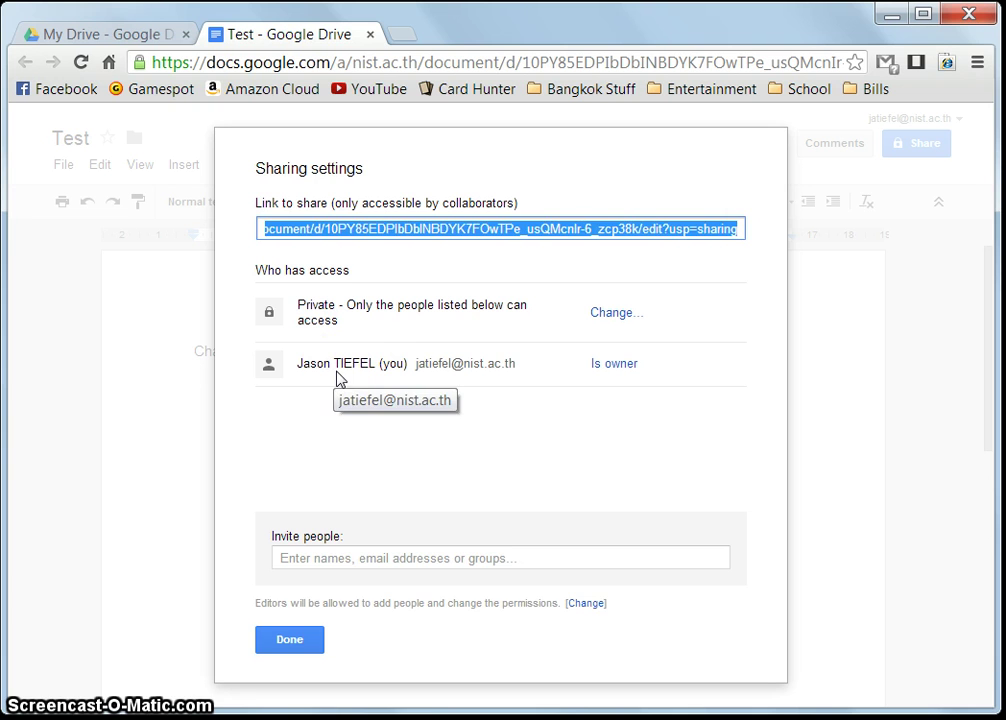
pyautogui.click(388, 360)
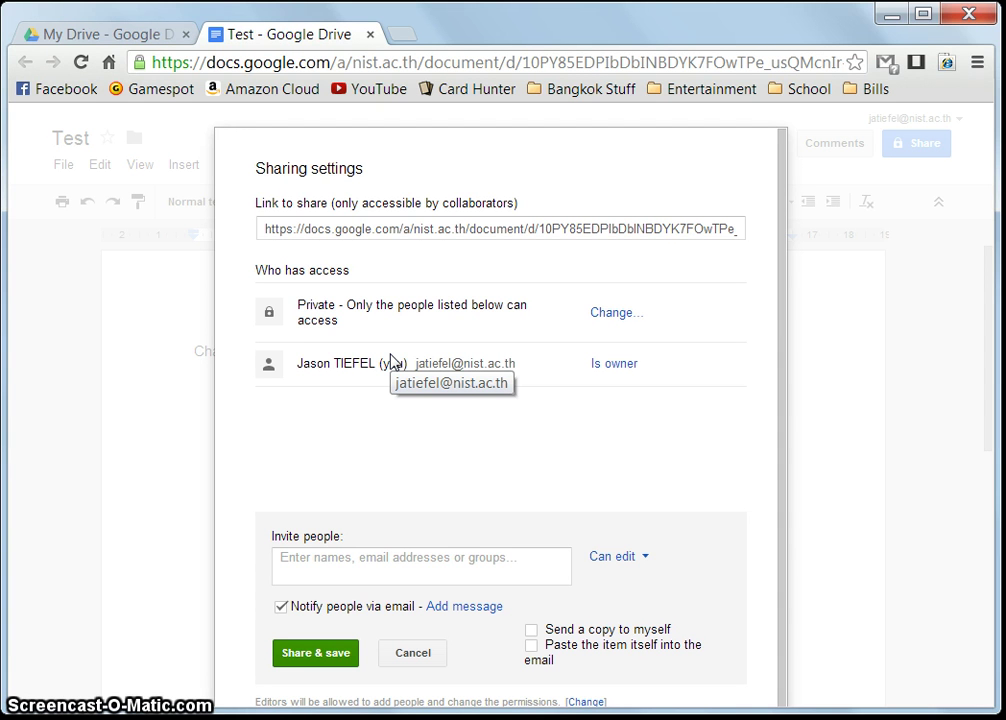
# Invite a collaborator from suggested contacts and settle on Can edit access
pyautogui.click(375, 562)
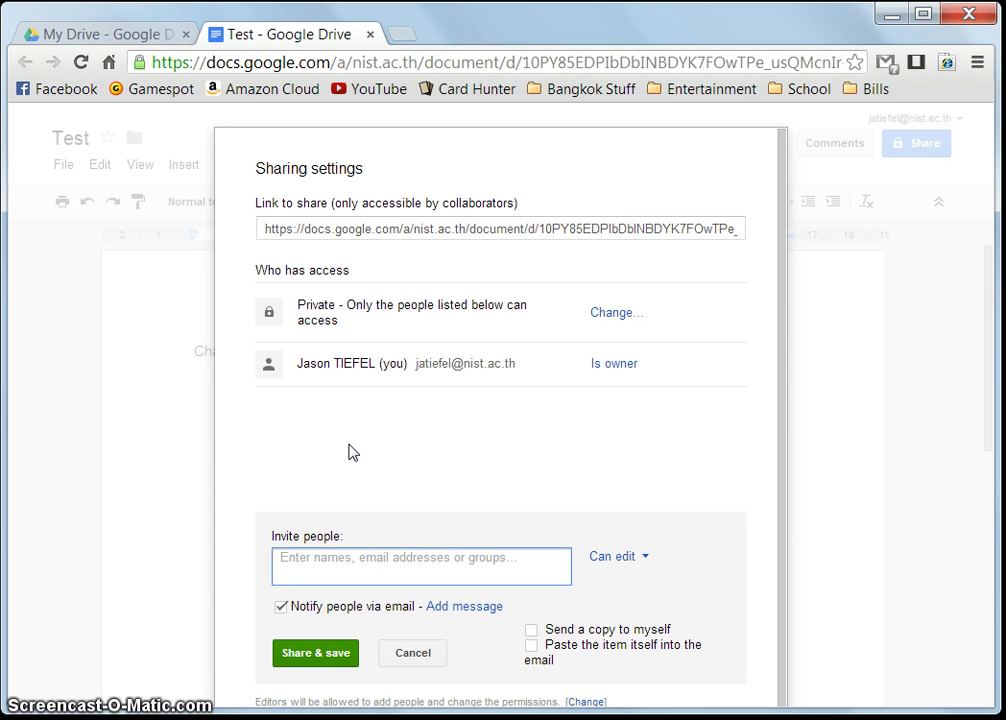
pyautogui.write('jennifer')
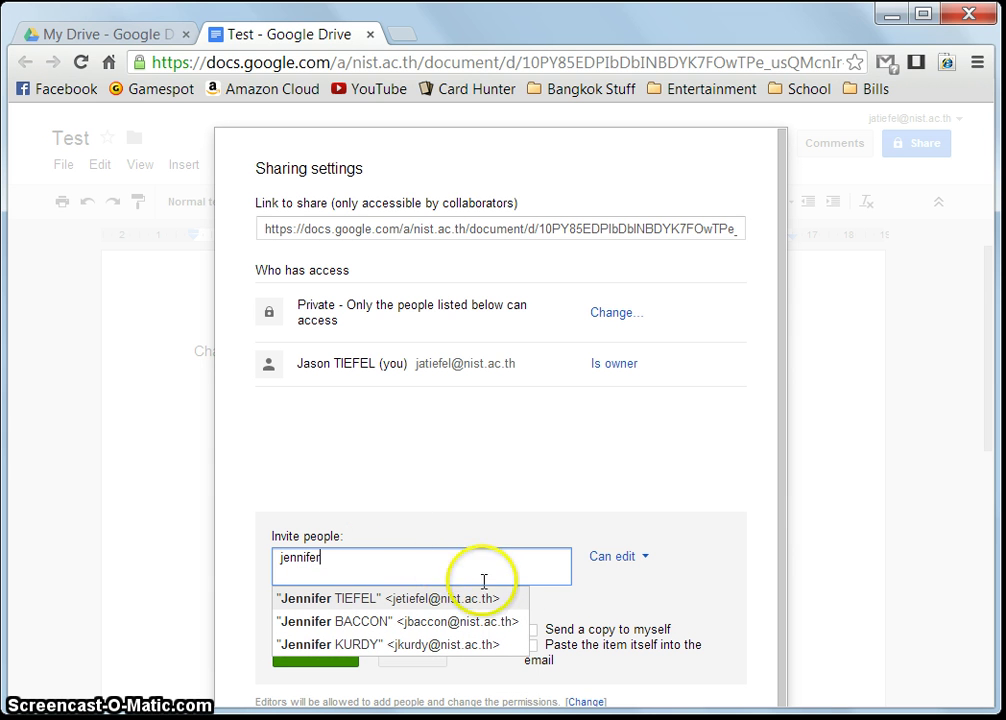
pyautogui.click(310, 598)
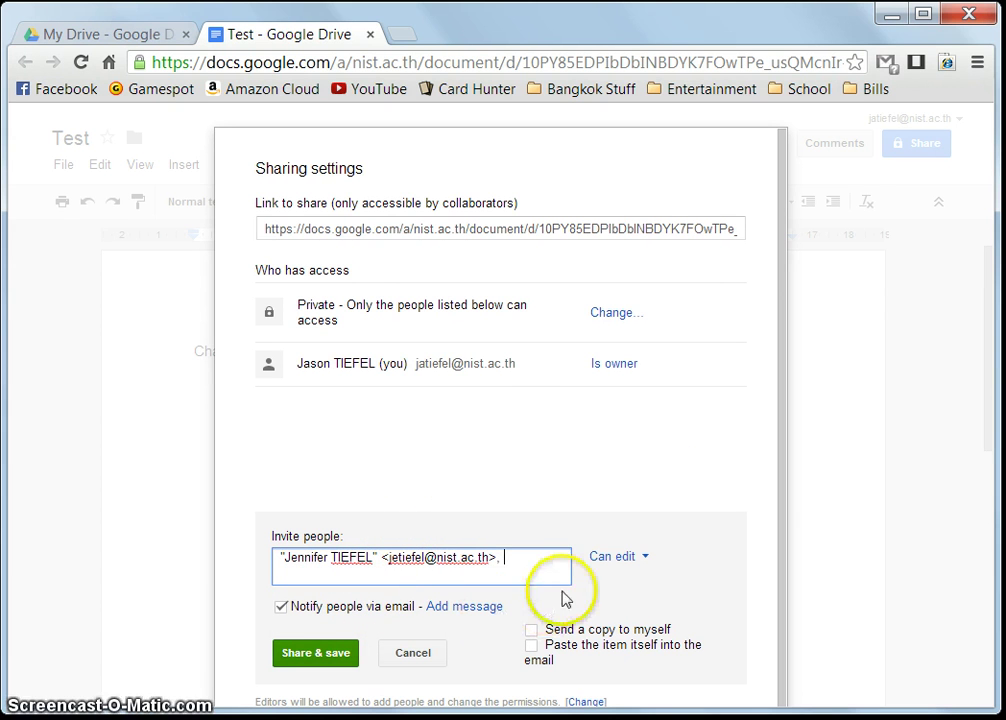
pyautogui.click(646, 564)
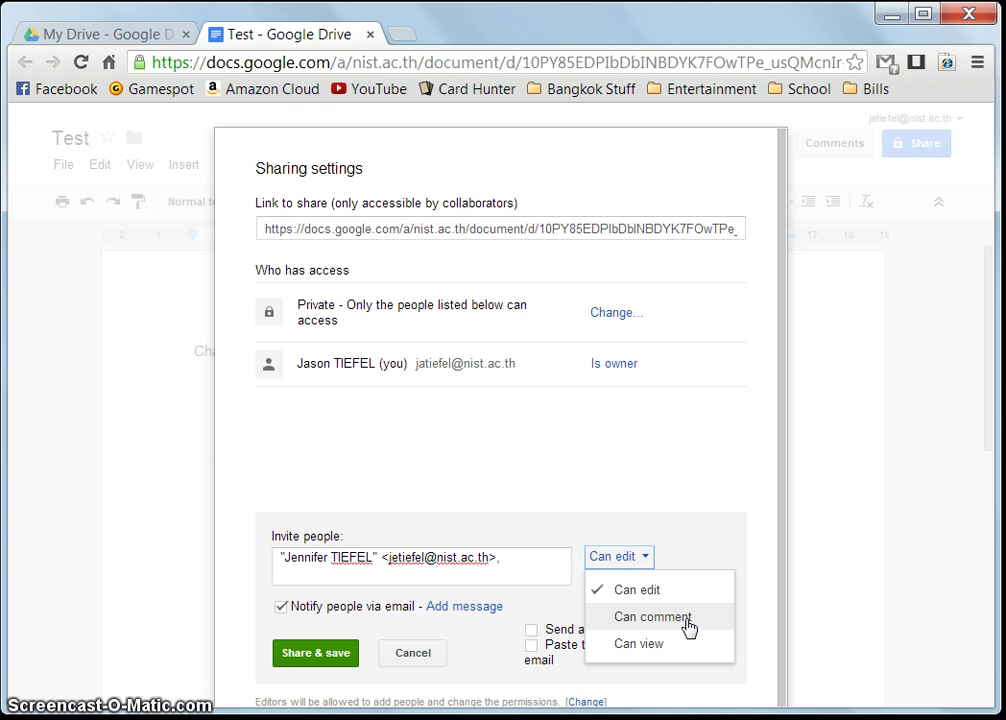
pyautogui.click(688, 626)
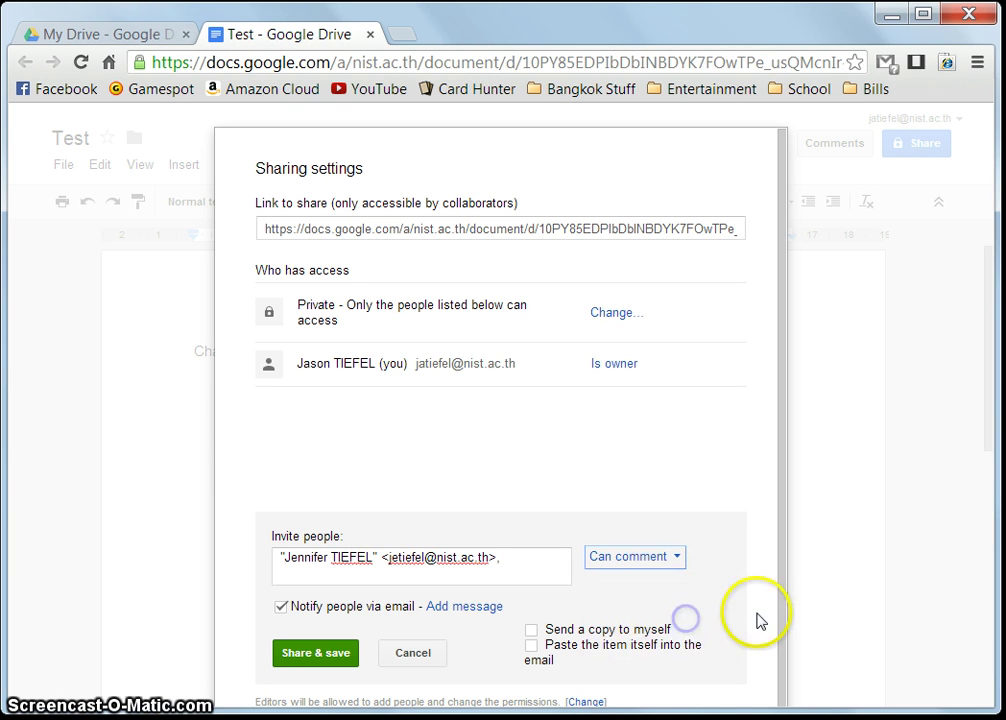
pyautogui.click(671, 557)
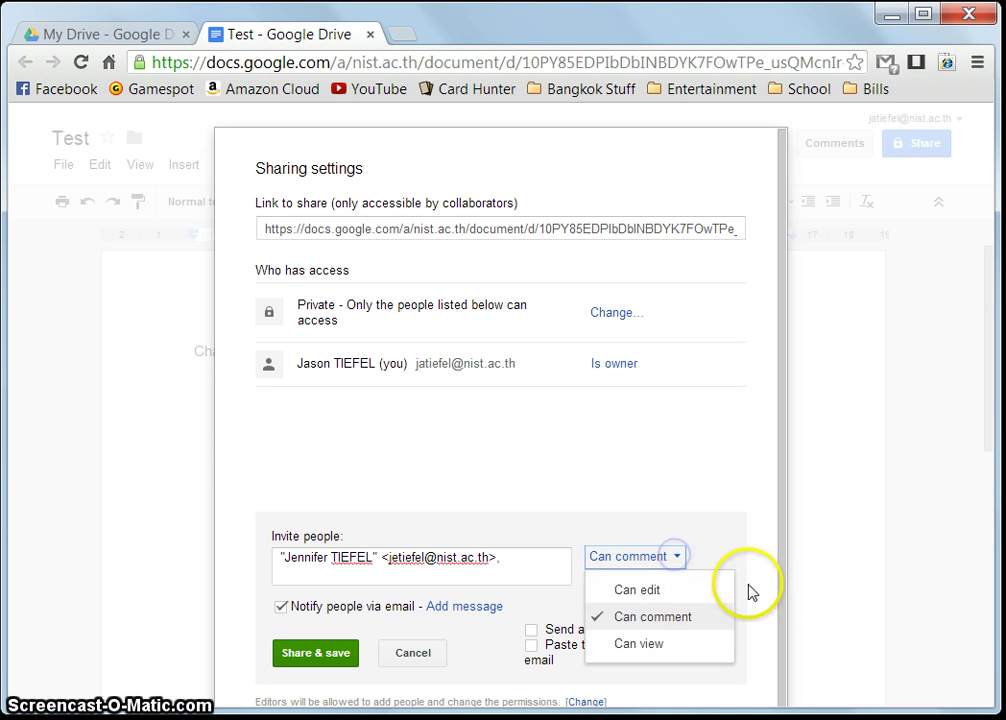
pyautogui.click(666, 646)
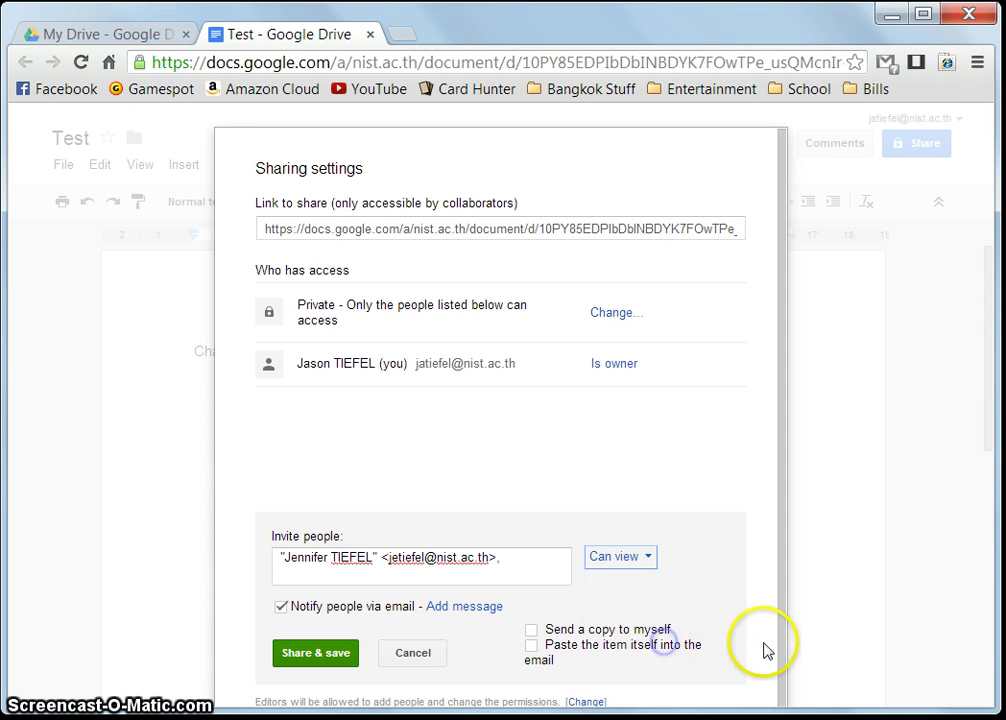
pyautogui.click(648, 565)
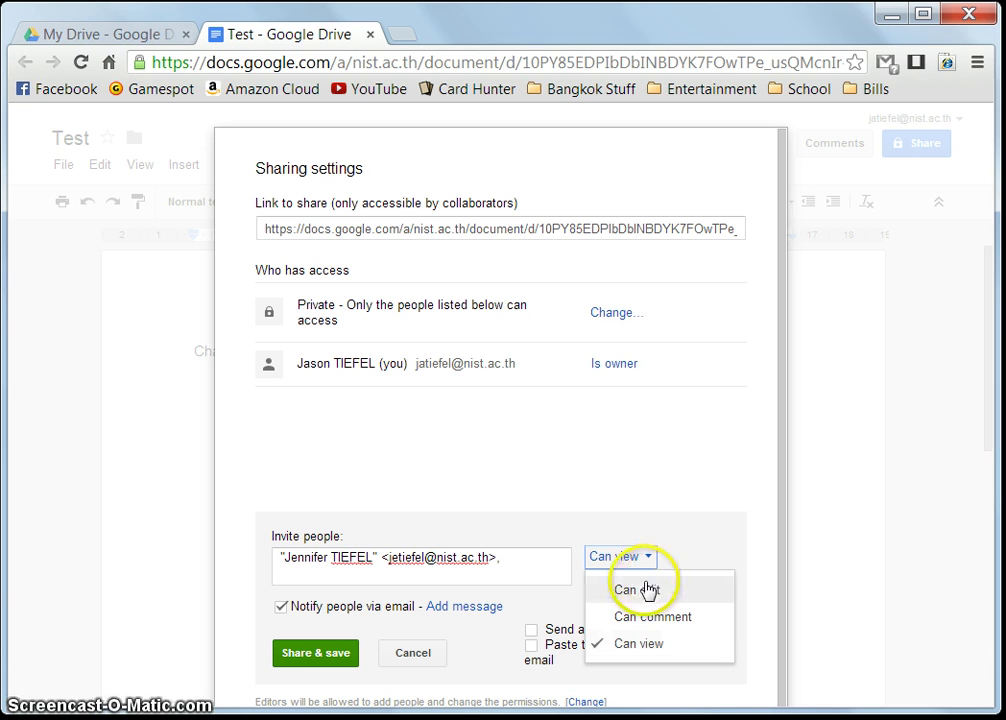
pyautogui.click(641, 590)
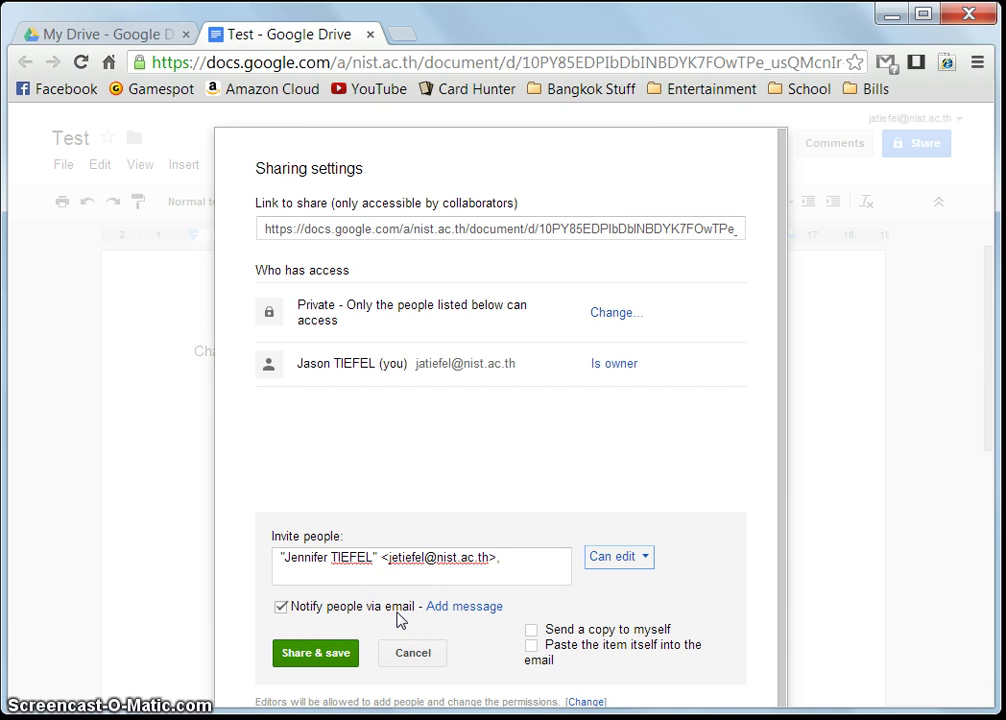
# Send the invitation with email notification on, then bring up link visibility options
pyautogui.click(283, 607)
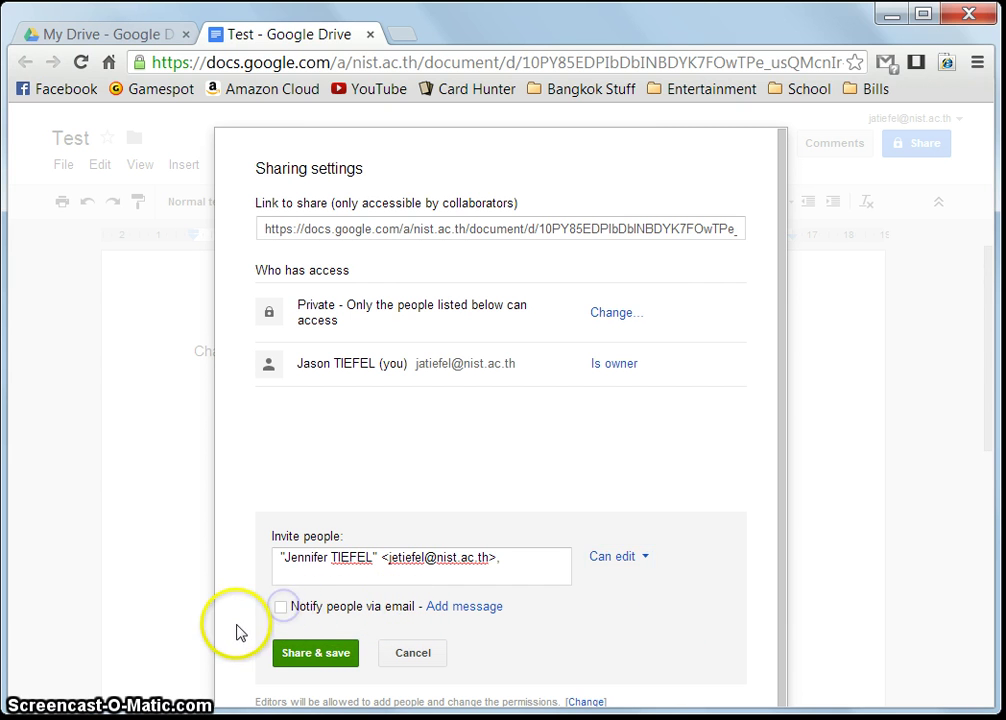
pyautogui.click(282, 606)
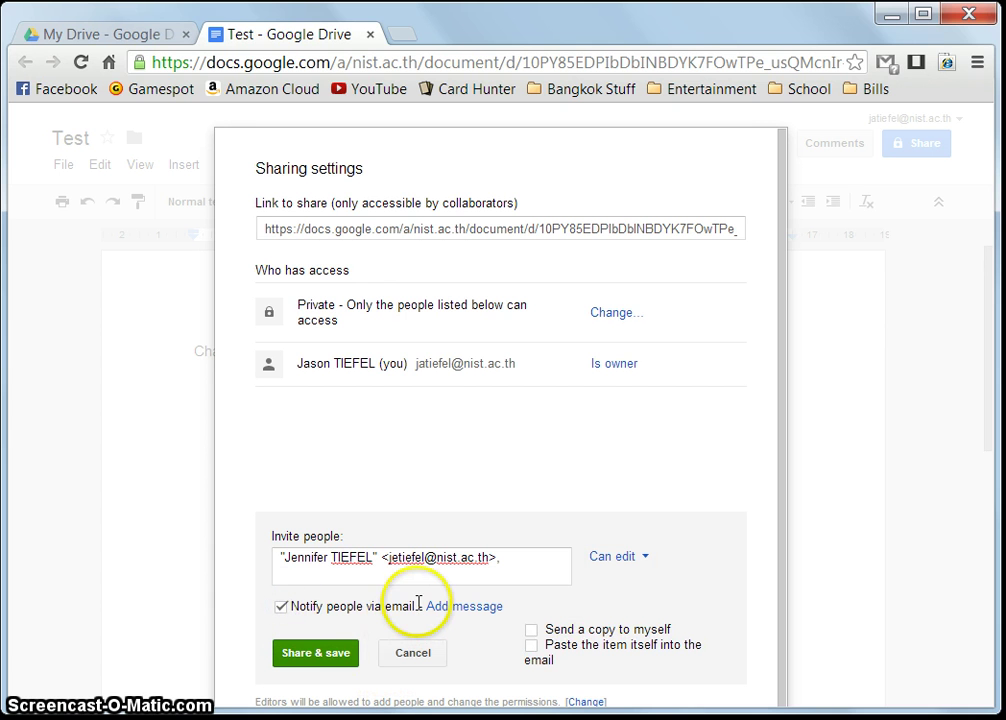
pyautogui.click(316, 654)
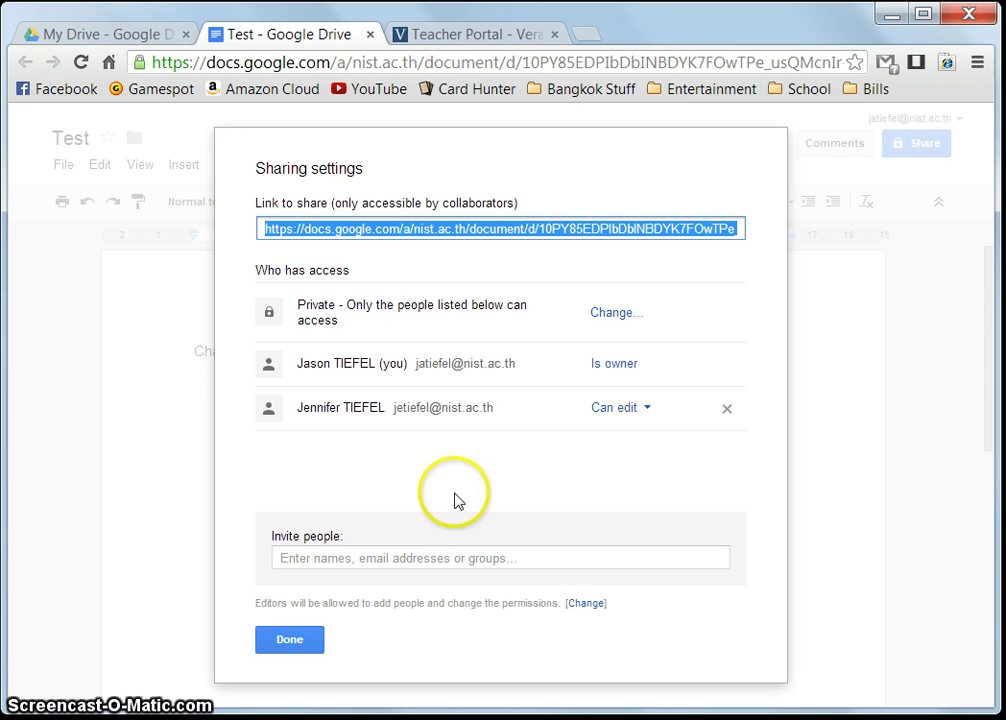
pyautogui.click(460, 556)
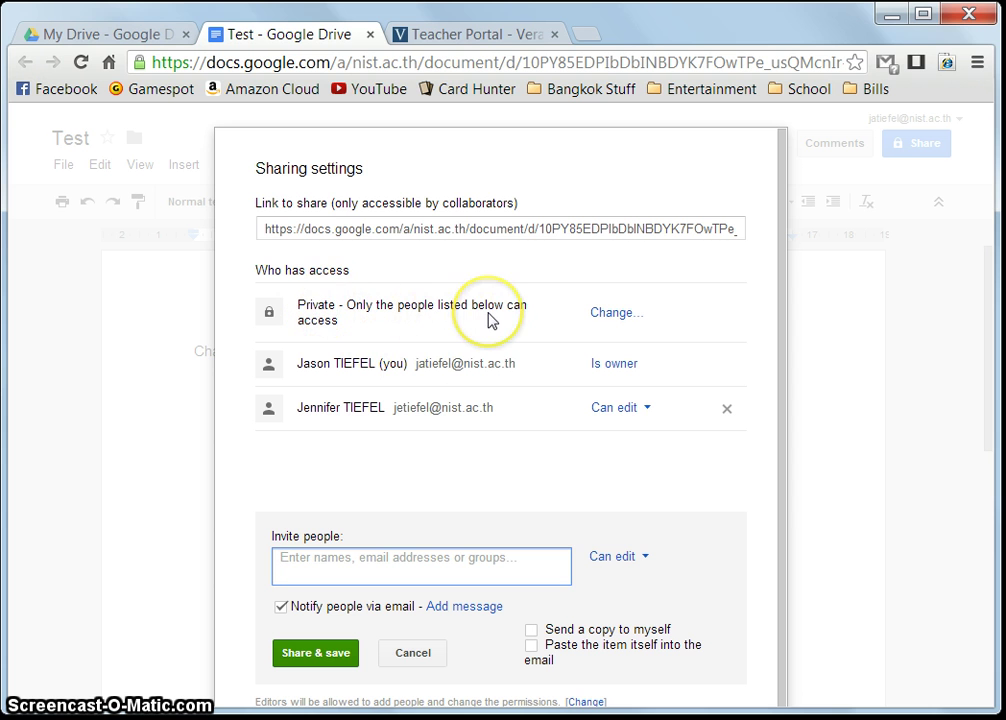
pyautogui.click(611, 316)
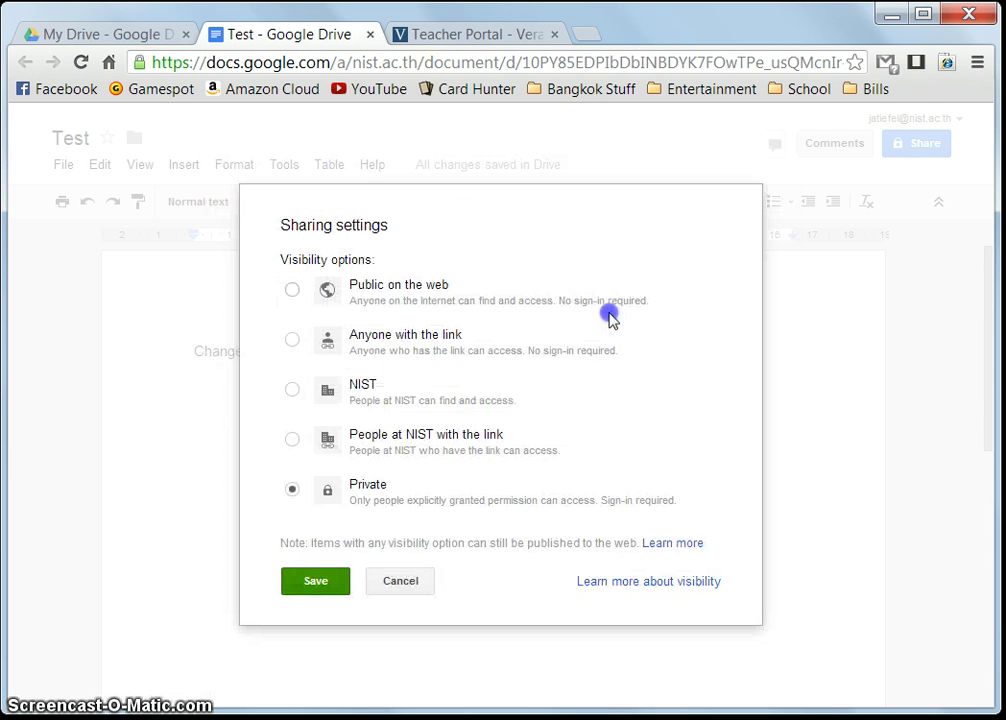
# Select 'People at NIST with the link' as the document's visibility
pyautogui.click(597, 327)
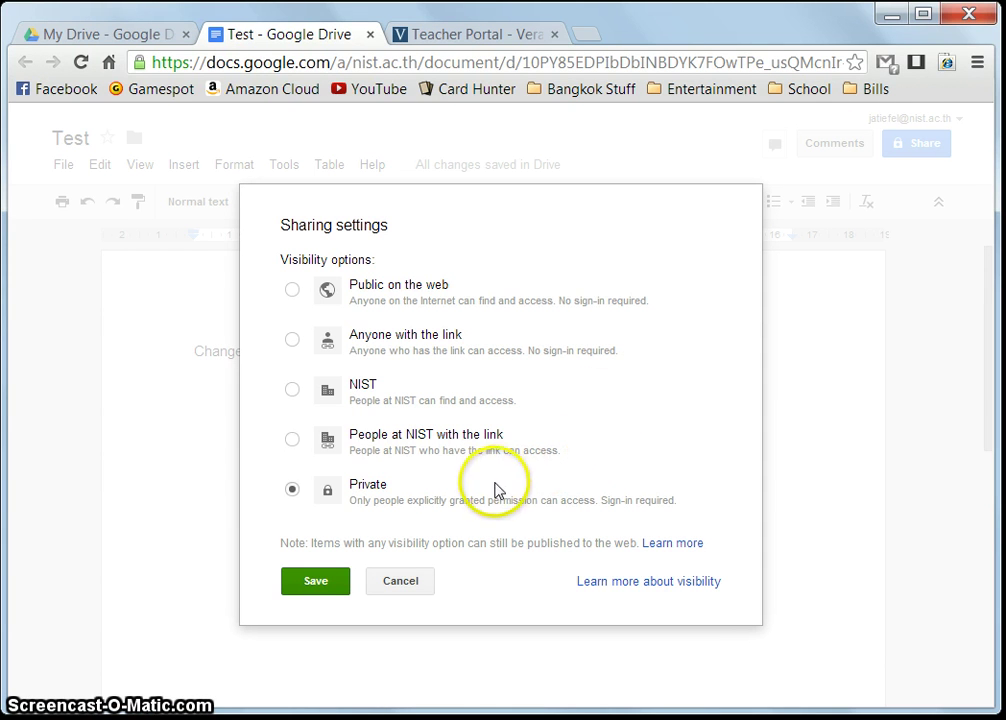
pyautogui.click(292, 440)
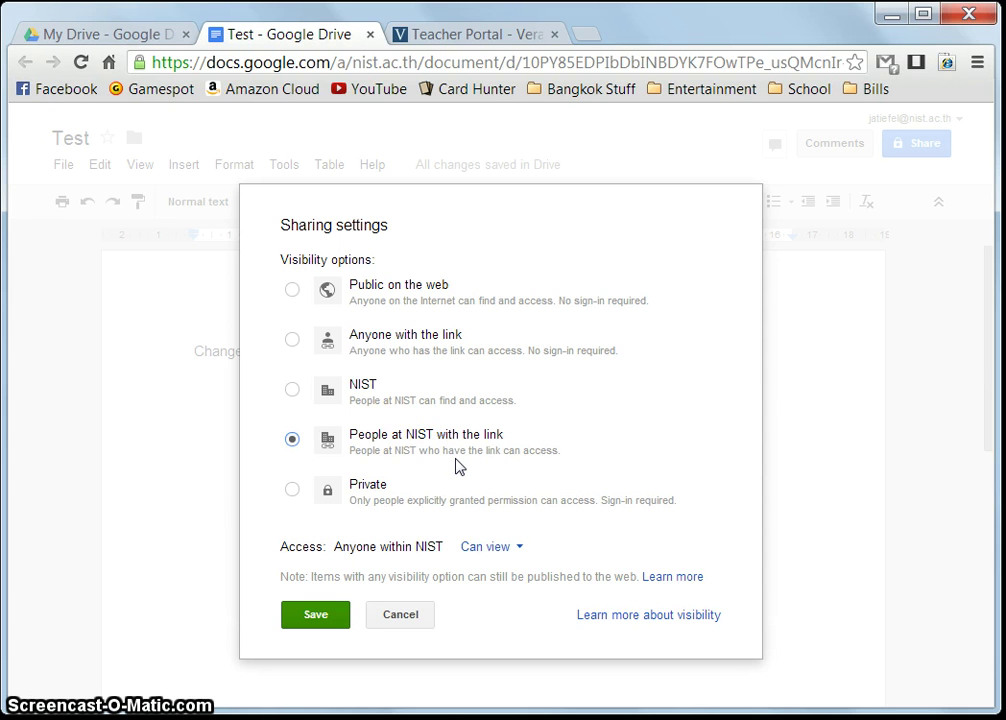
# Keep NIST link users at Can view and save the visibility settings
pyautogui.click(330, 458)
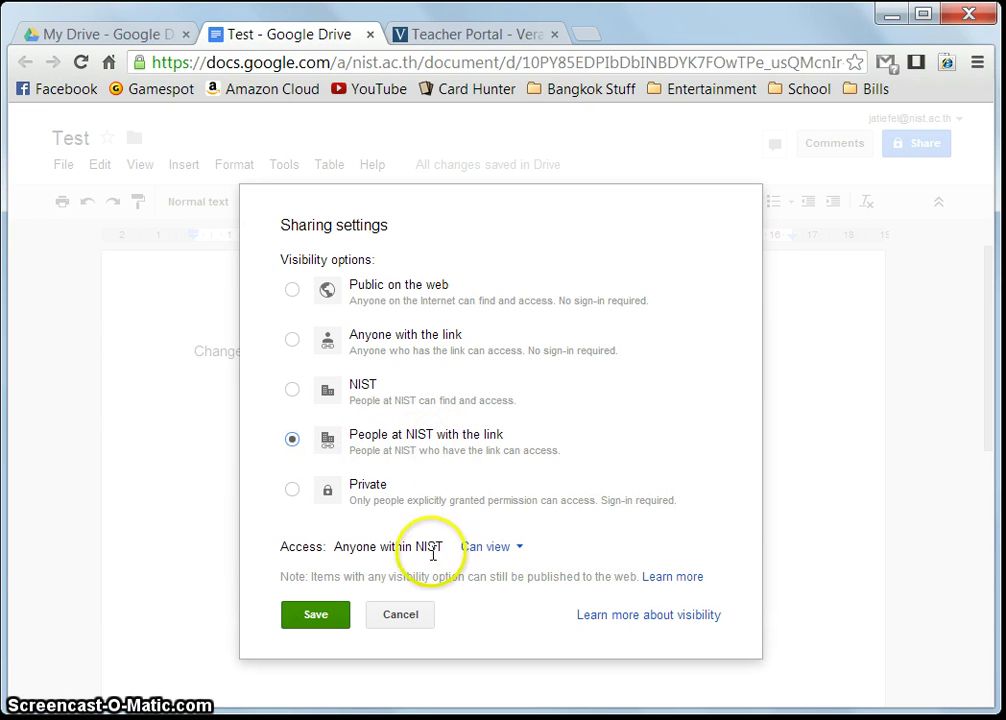
pyautogui.click(510, 551)
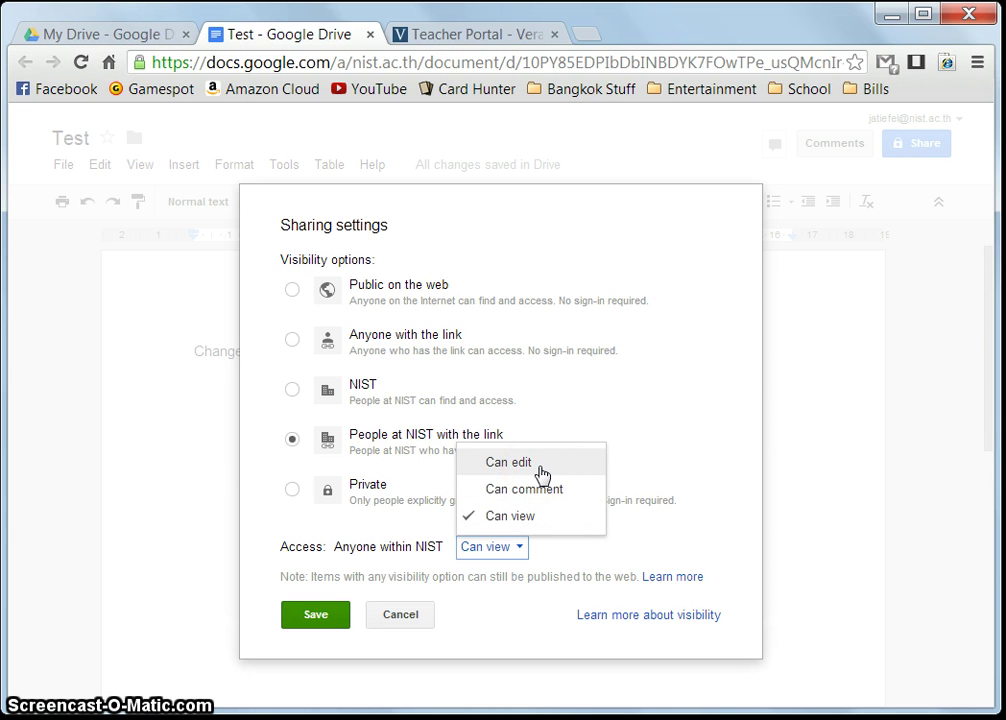
pyautogui.click(543, 515)
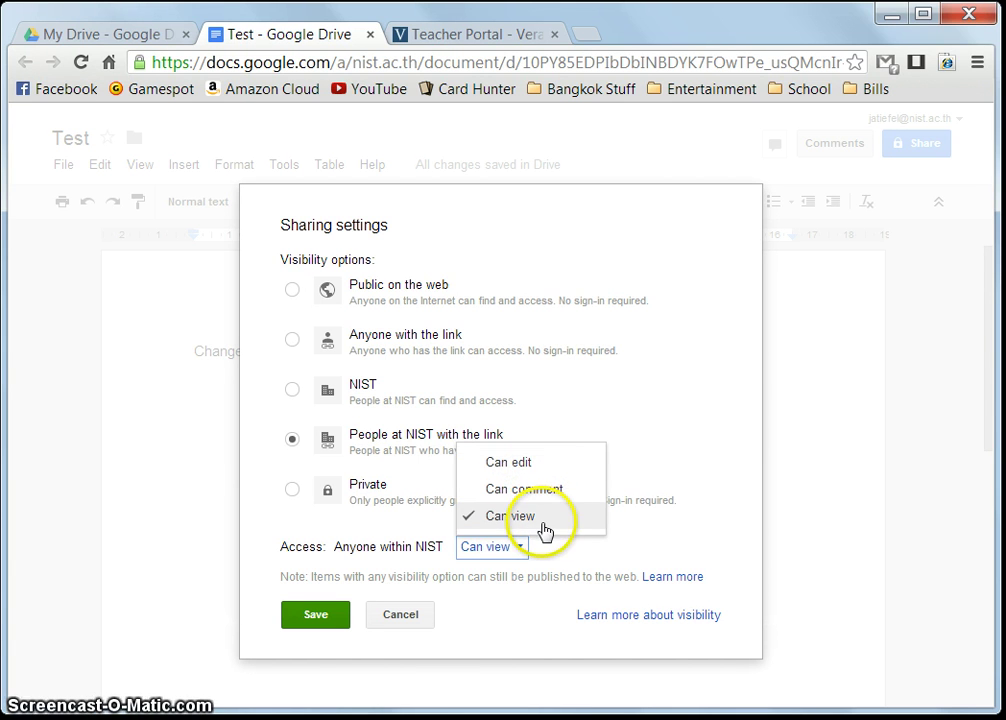
pyautogui.click(587, 567)
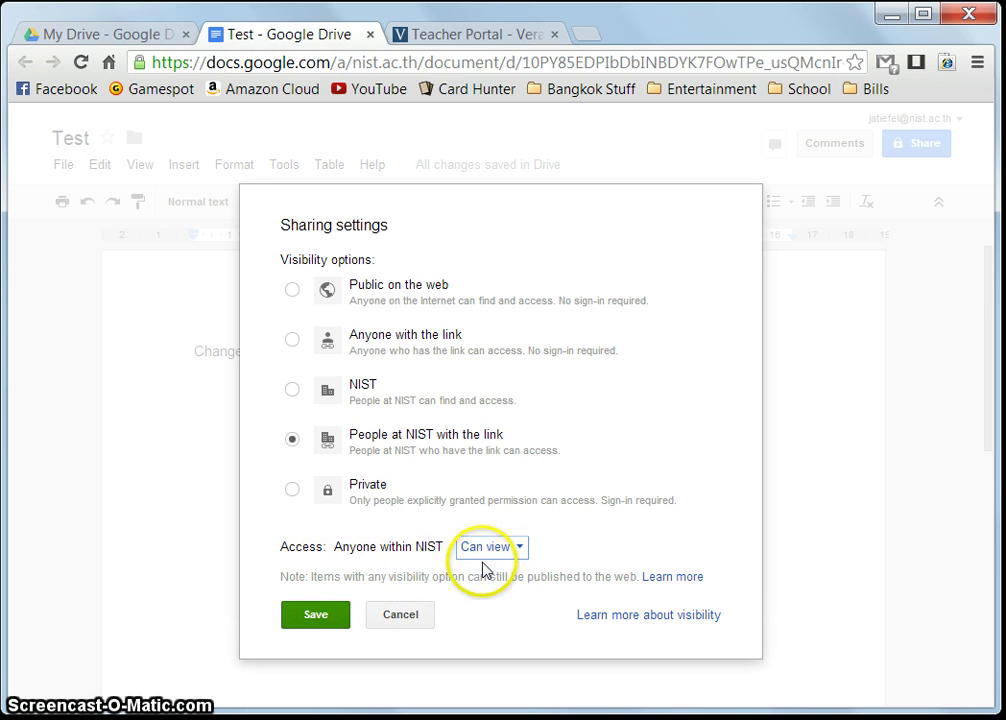
pyautogui.click(324, 612)
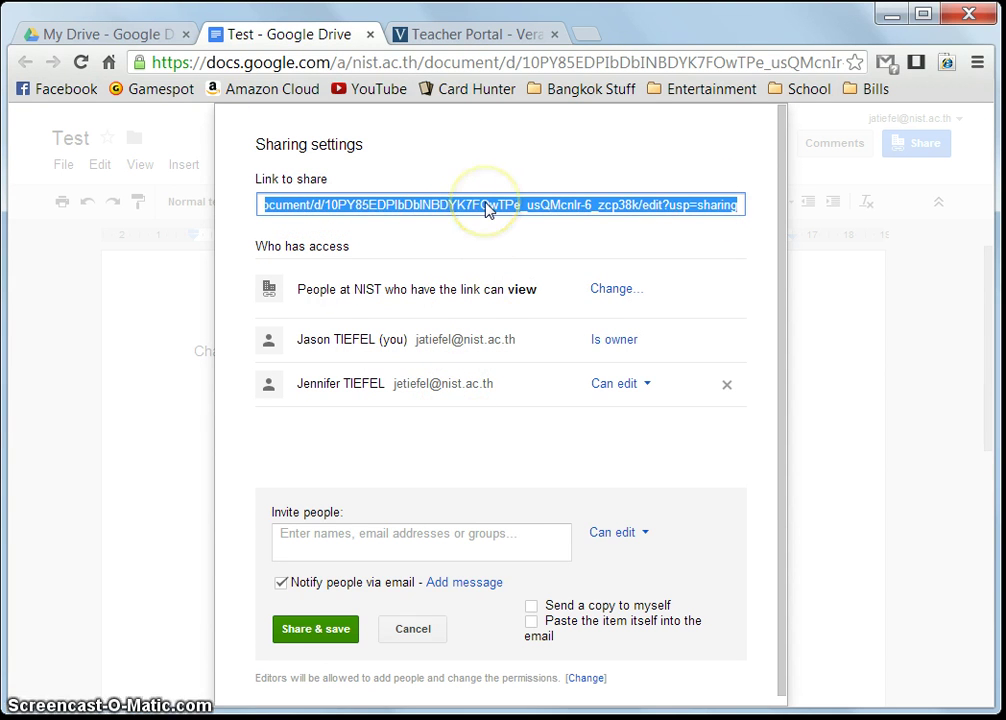
pyautogui.click(462, 33)
# Start an email to the Digital Connections 9B (09-DCO.9B) students from the Teacher Portal
pyautogui.click(528, 422)
pyautogui.scroll(-1, 532, 435)
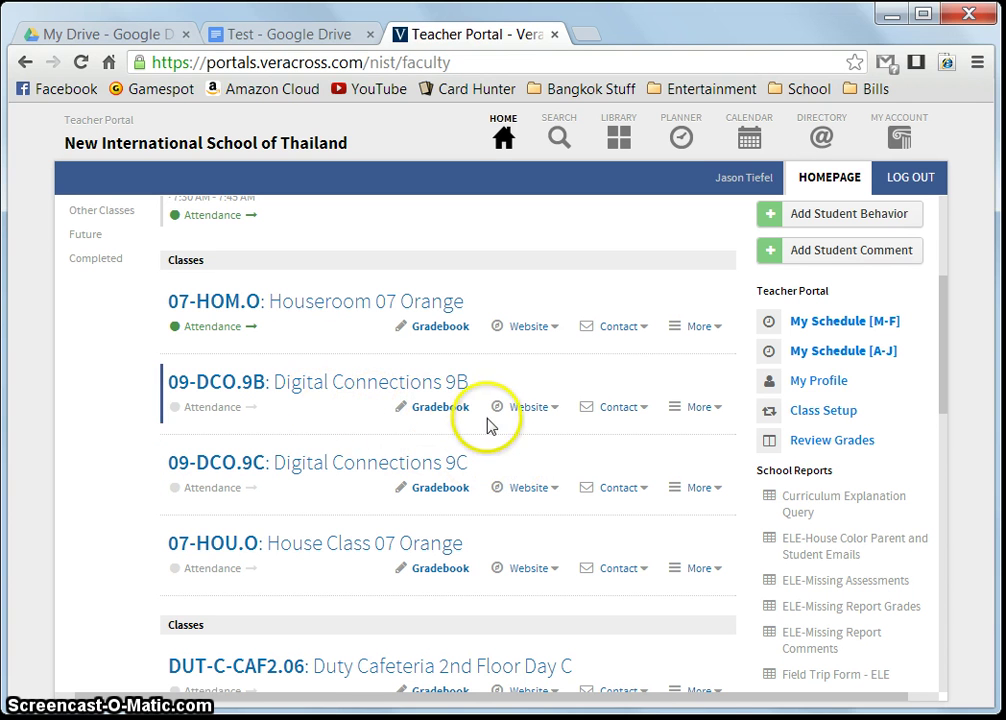
pyautogui.click(620, 408)
pyautogui.click(625, 415)
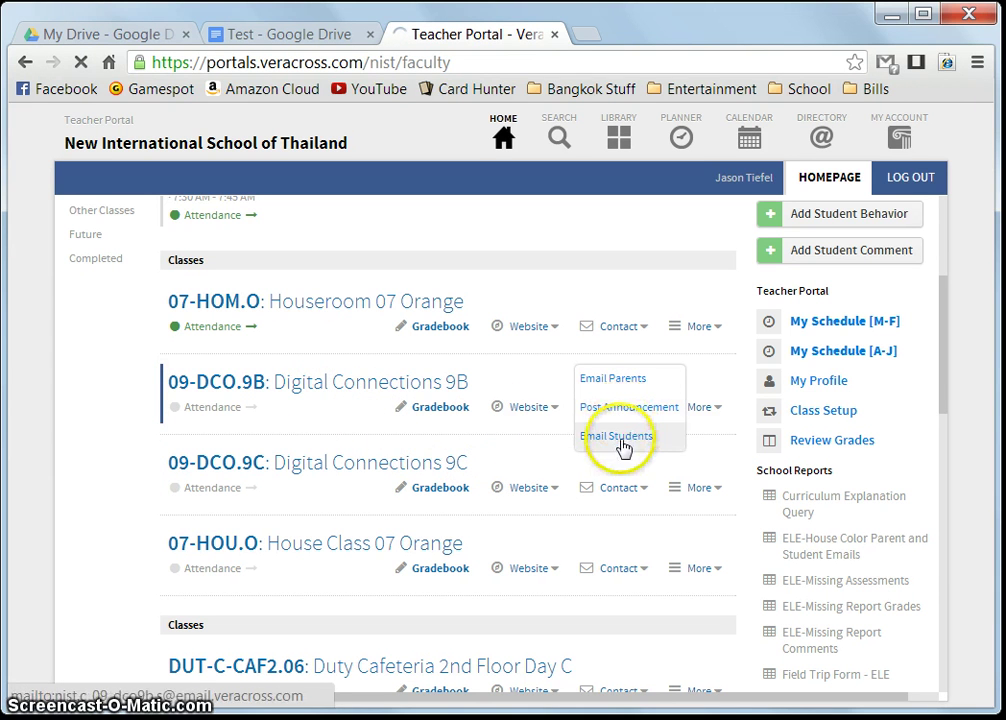
pyautogui.click(600, 487)
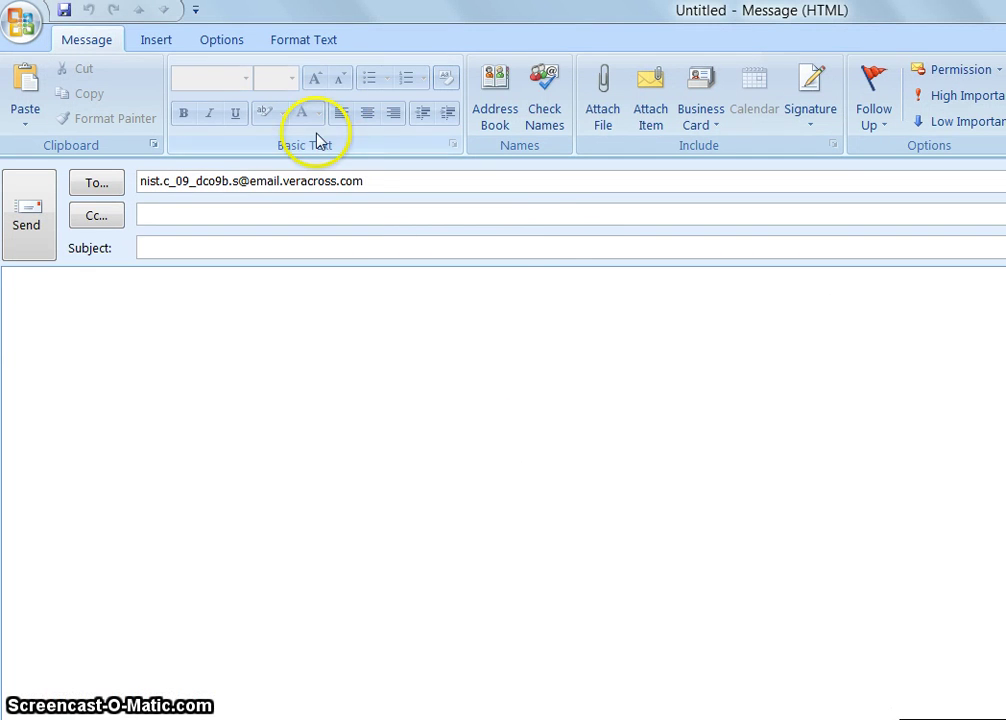
# Give the class email subject 'Share doc' and paste the Test document link into the body
pyautogui.click(240, 248)
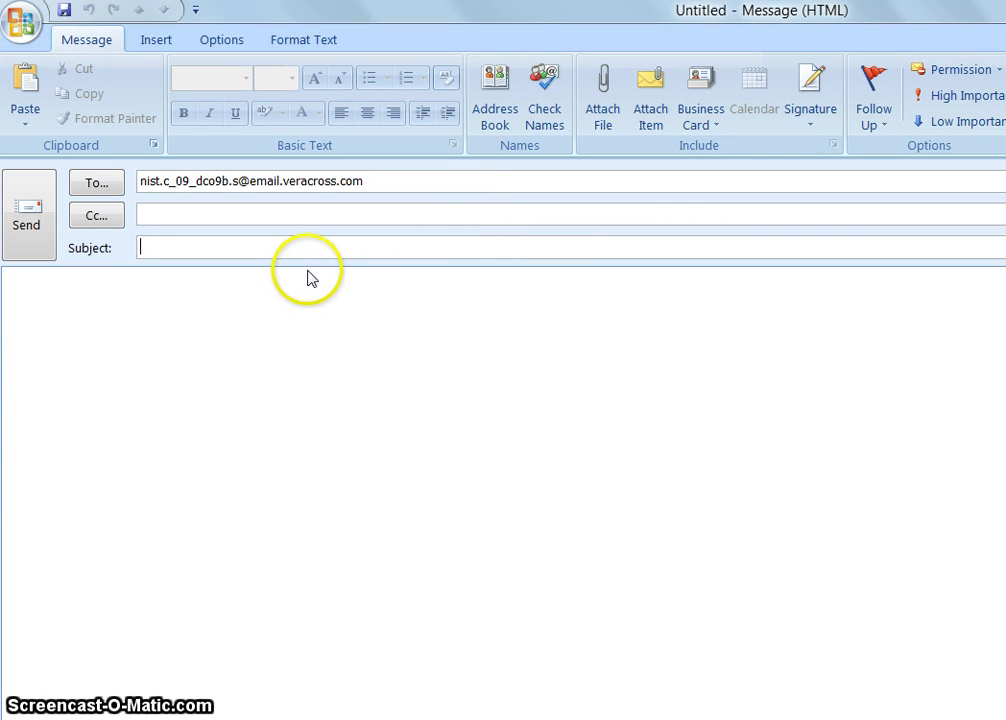
pyautogui.write('Share doc')
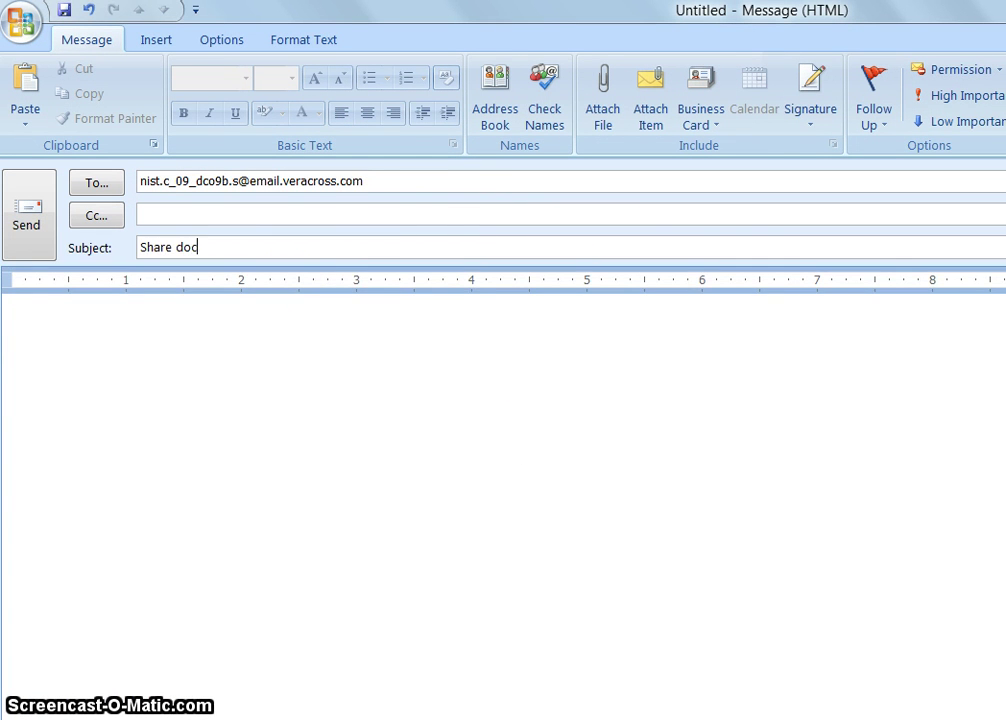
pyautogui.click(413, 334)
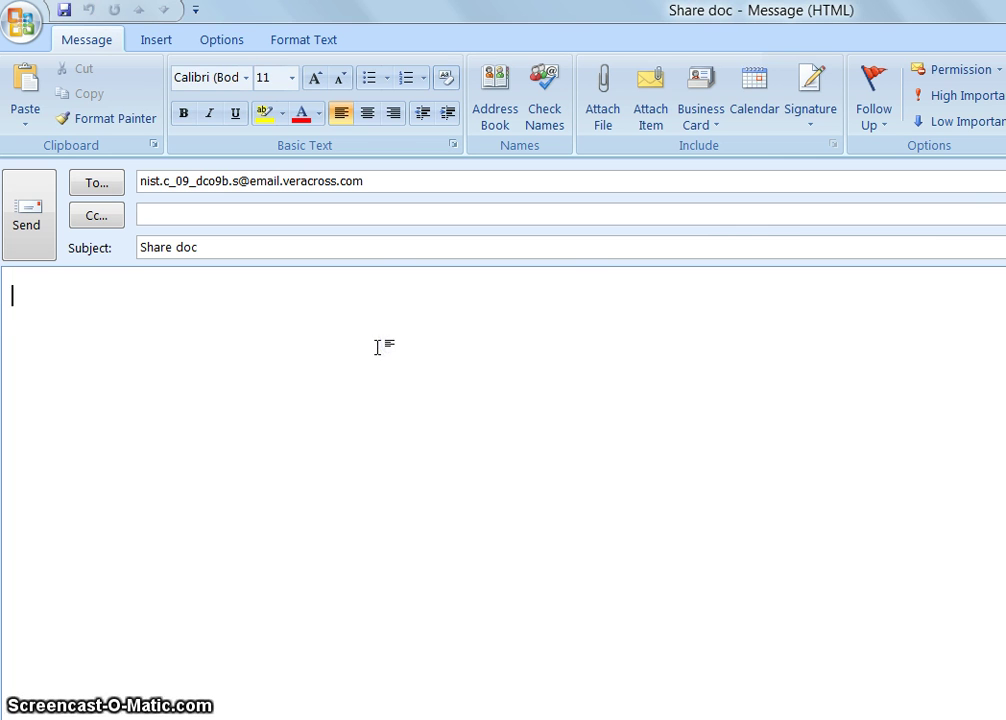
pyautogui.press('Return')
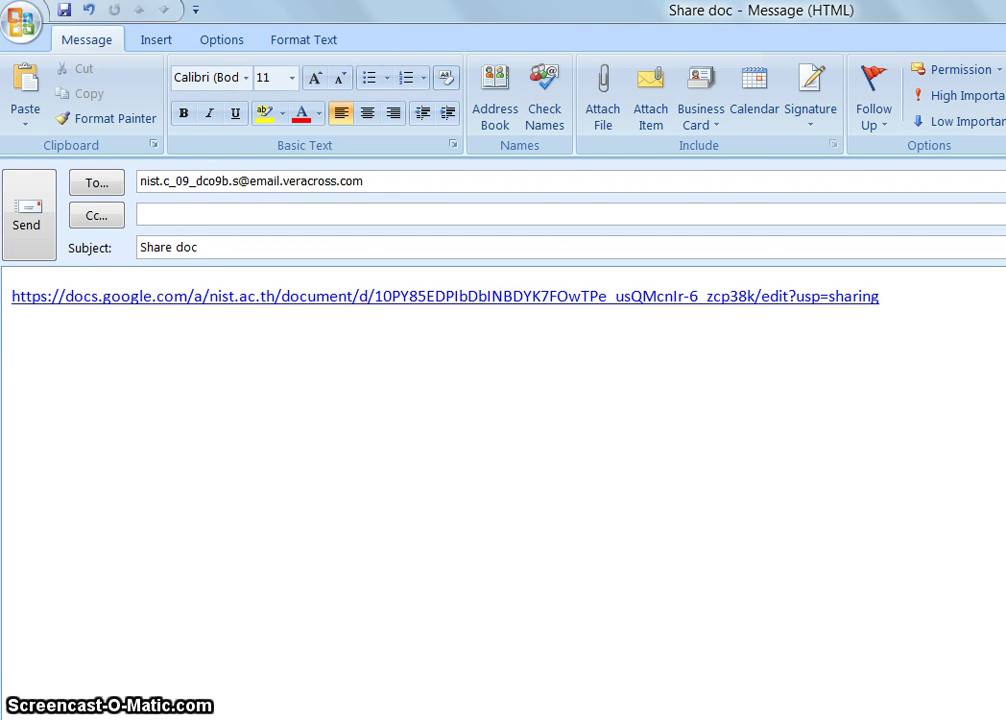
pyautogui.hotkey('alt', 'Tab')
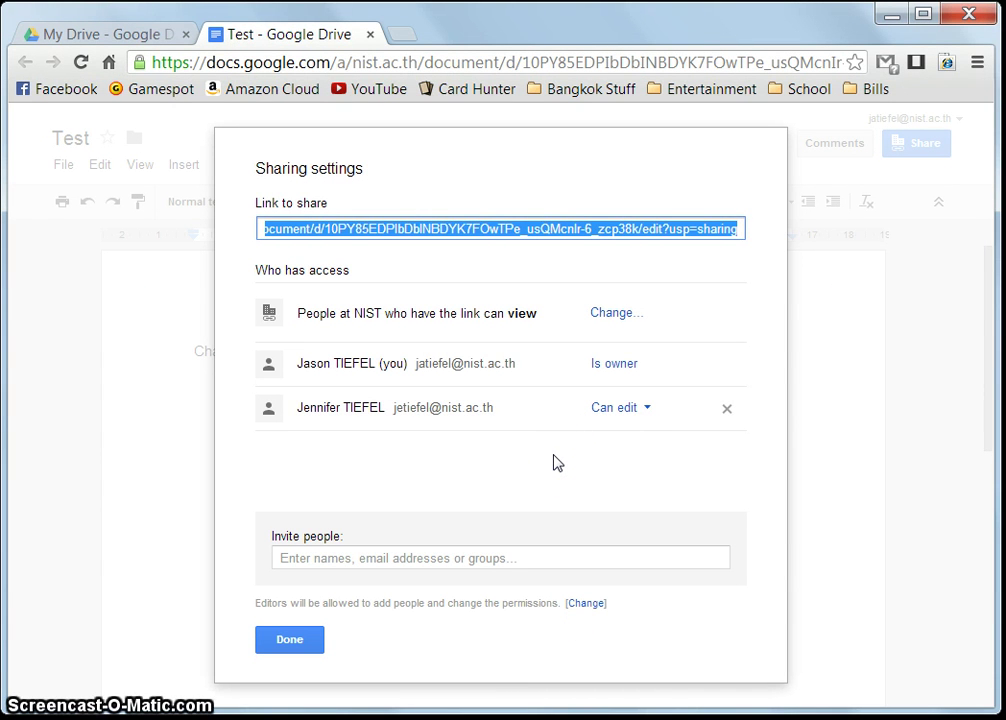
# Close the Test sharing settings and return to My Drive, where Test now shows as Shared
pyautogui.click(277, 646)
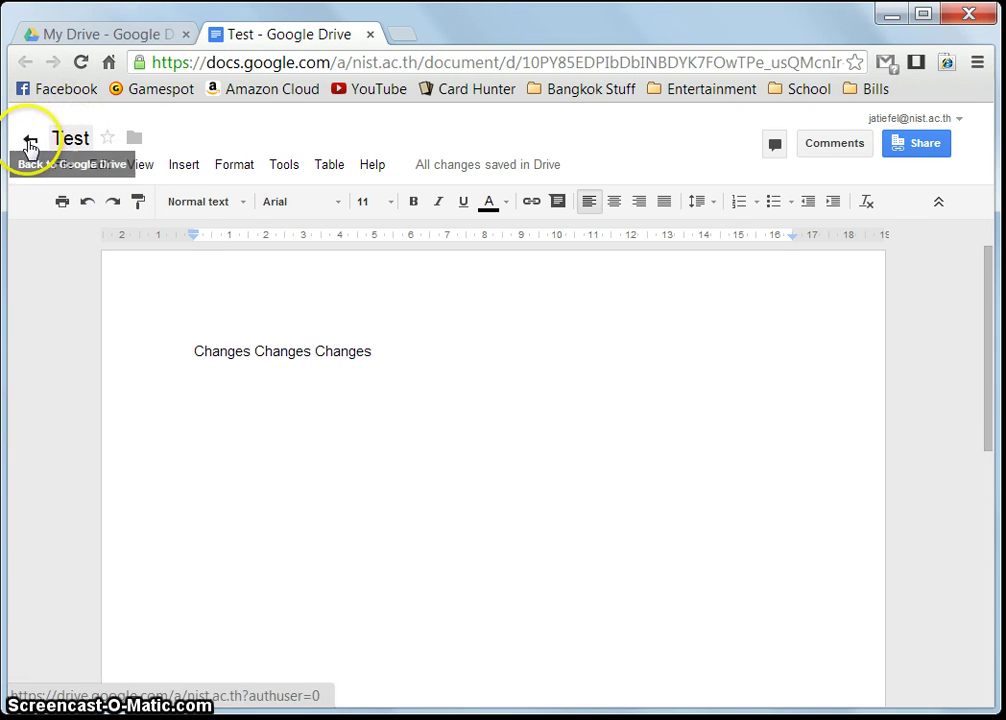
pyautogui.click(29, 146)
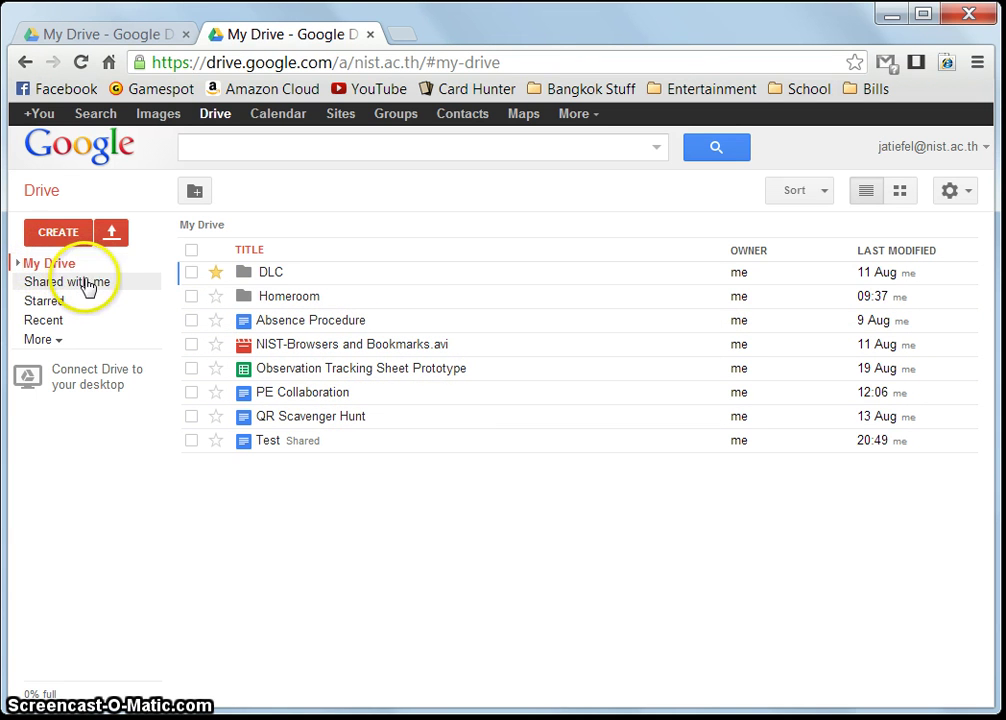
# Add Y7 Laptop Rollout Missing Items from Shared with me to My Drive, then open it from there
pyautogui.click(87, 284)
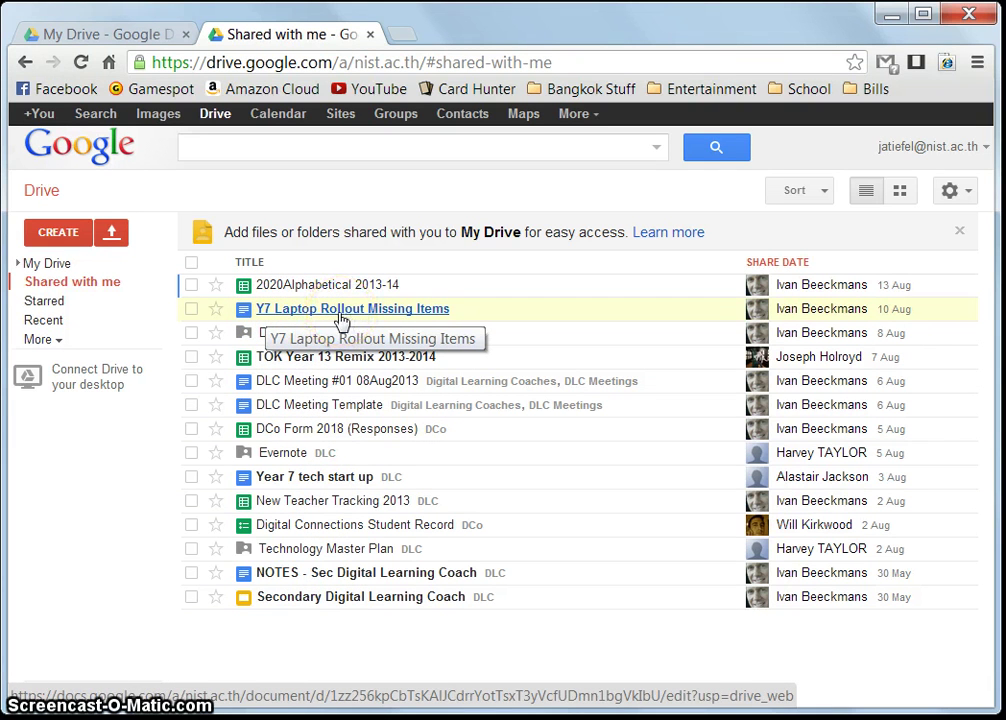
pyautogui.click(191, 310)
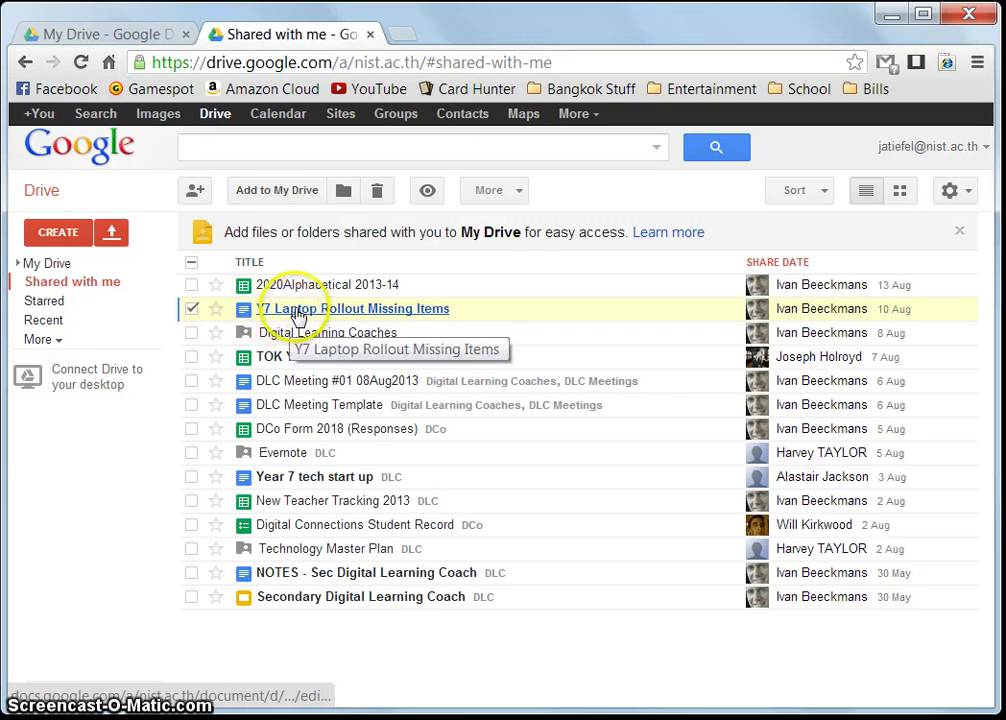
pyautogui.click(276, 193)
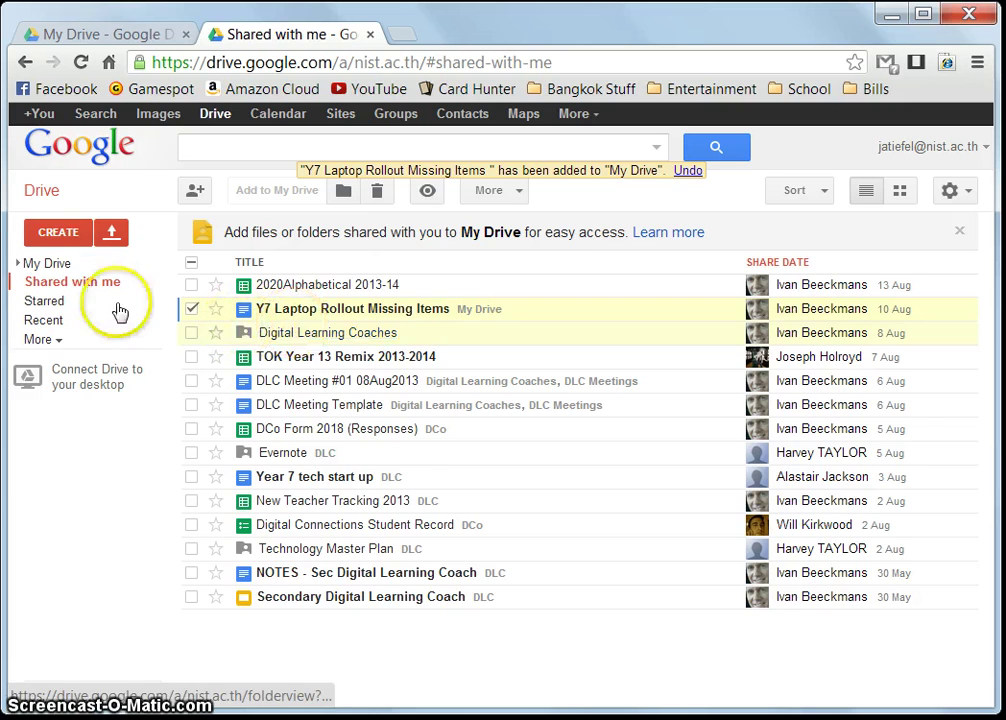
pyautogui.click(49, 263)
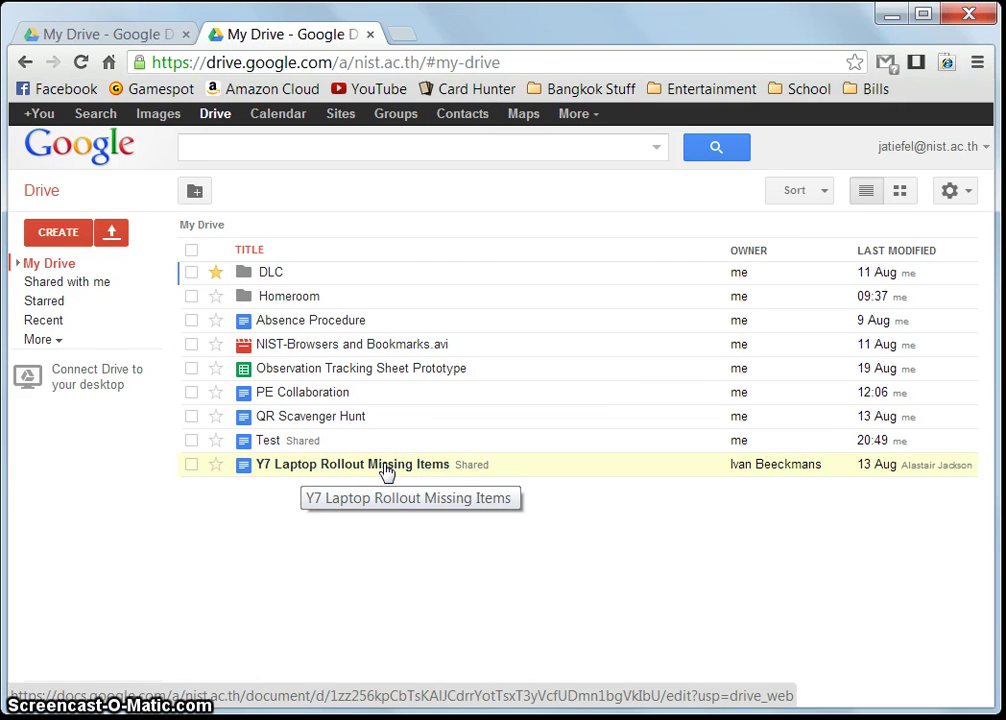
pyautogui.click(378, 468)
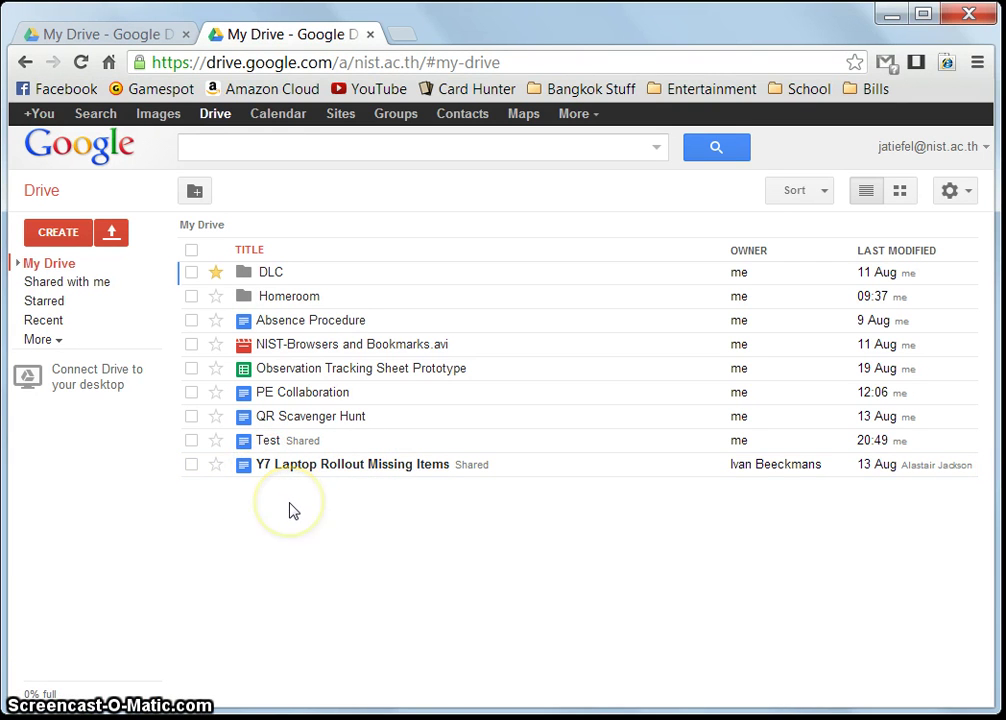
pyautogui.click(62, 232)
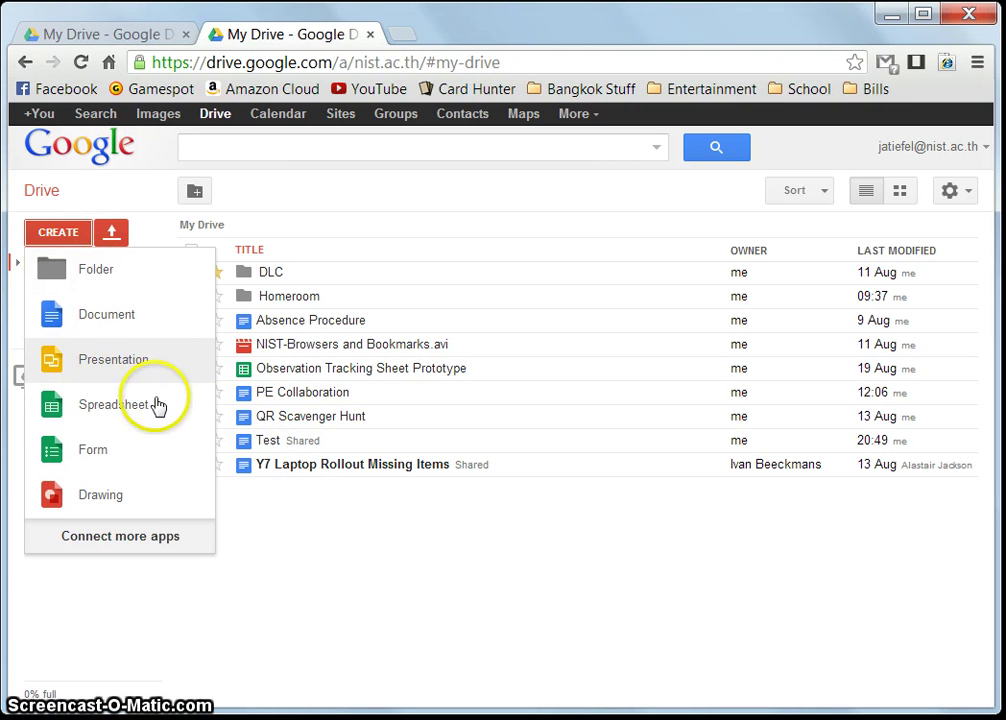
pyautogui.click(390, 594)
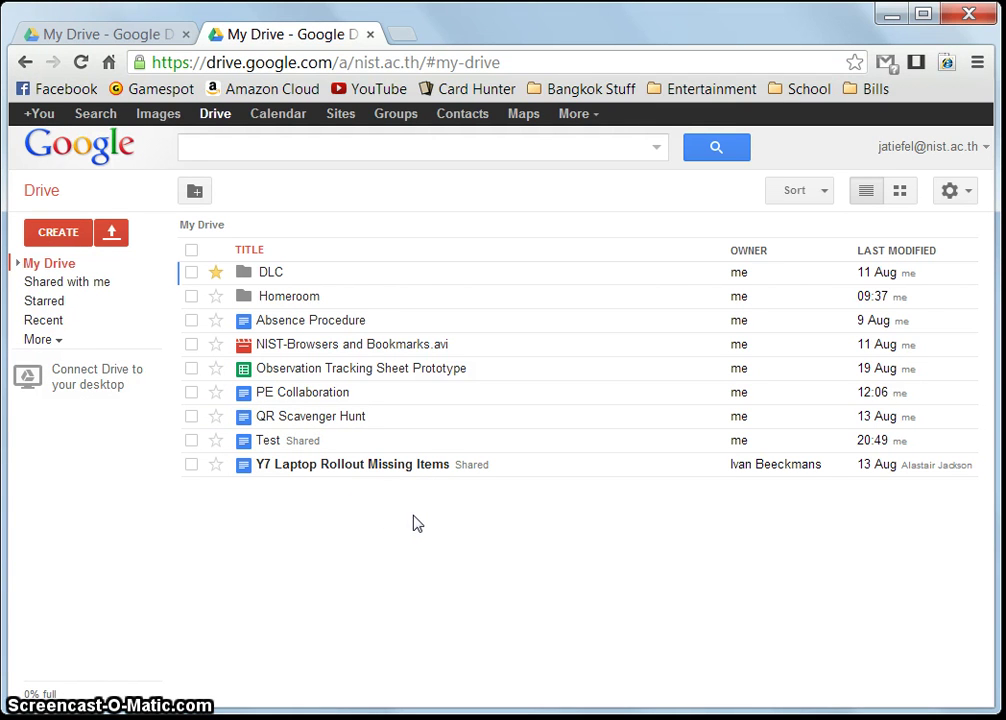
pyautogui.click(370, 532)
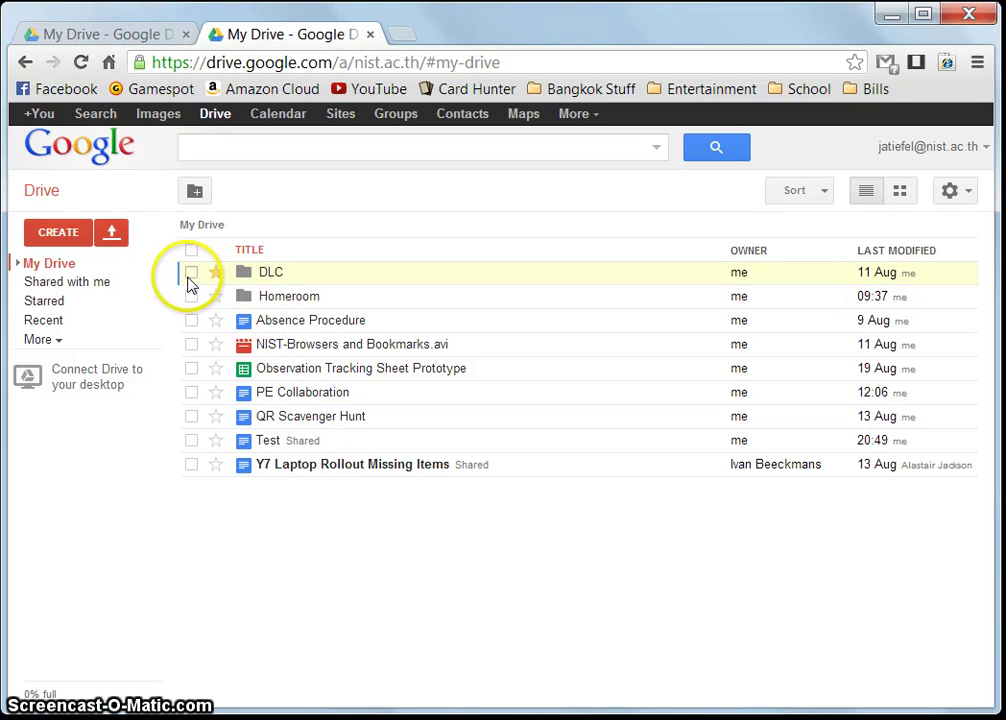